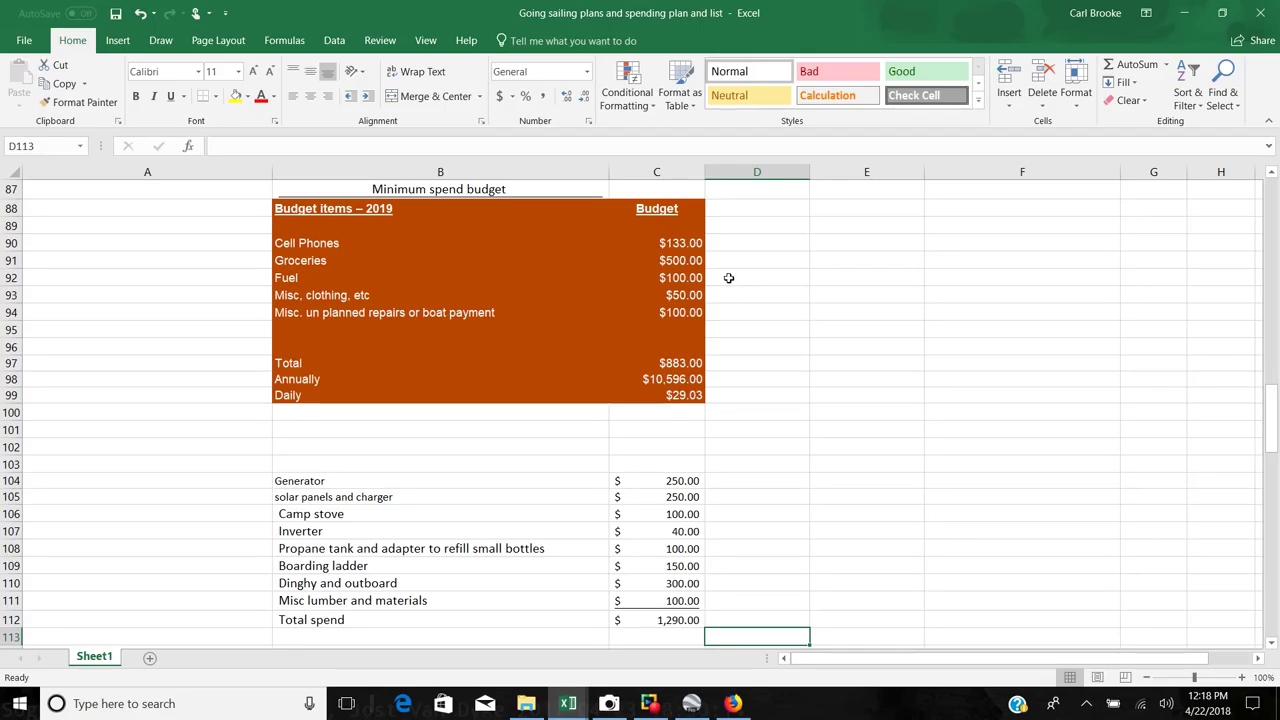
Review the monthly amounts in the 2019 minimum spend budget, from Cell Phones through Misc. unplanned repairs or boat payment
{"action": "left_click", "coordinate": [681, 244]}
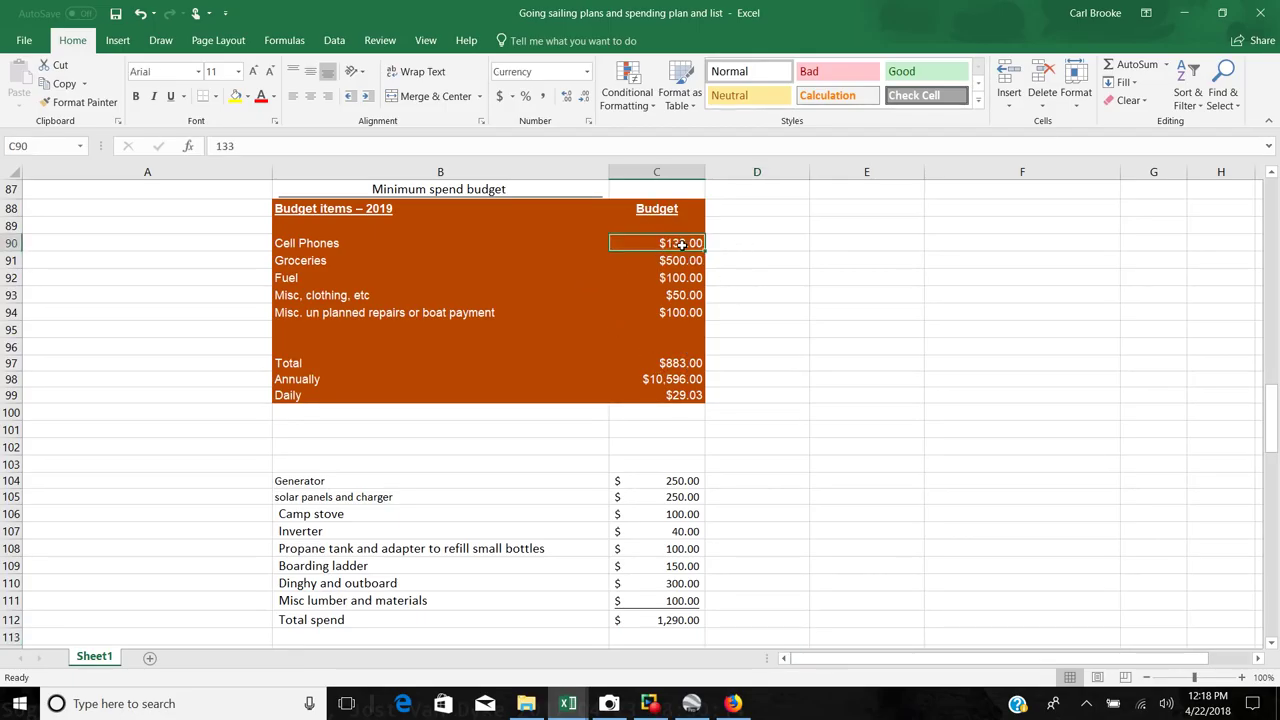
{"action": "key", "text": "Down"}
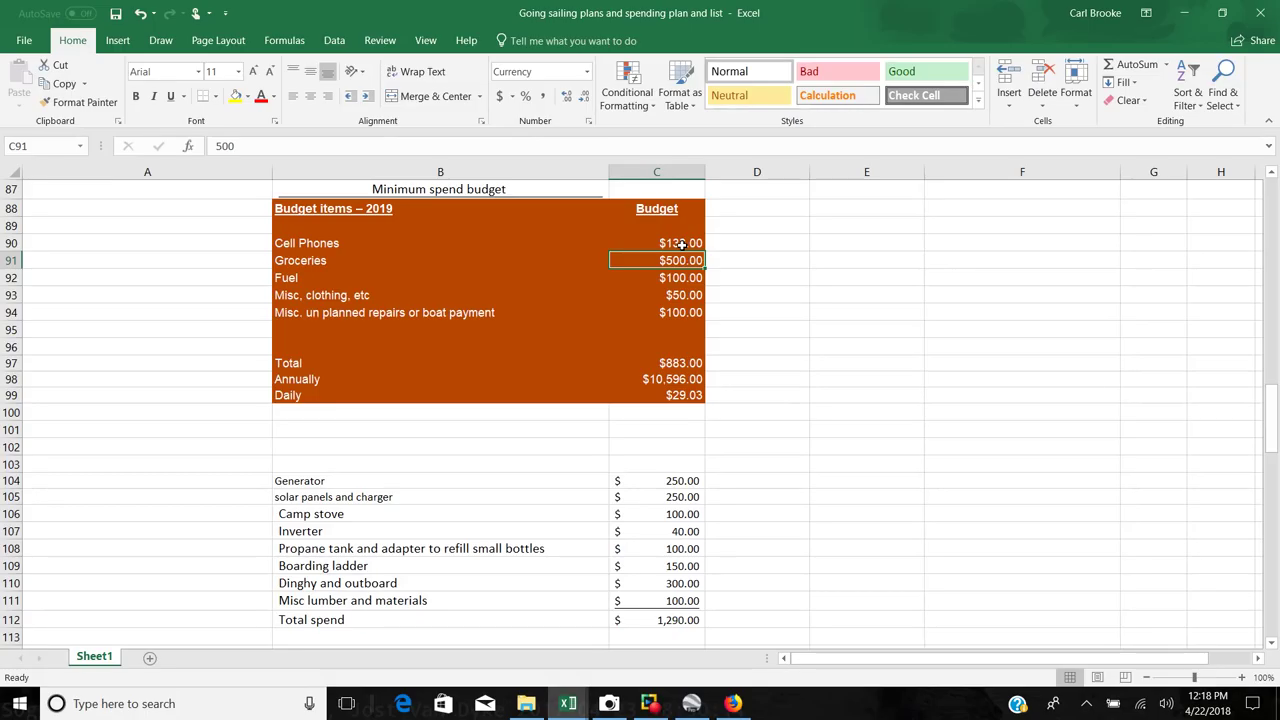
{"action": "key", "text": "Down"}
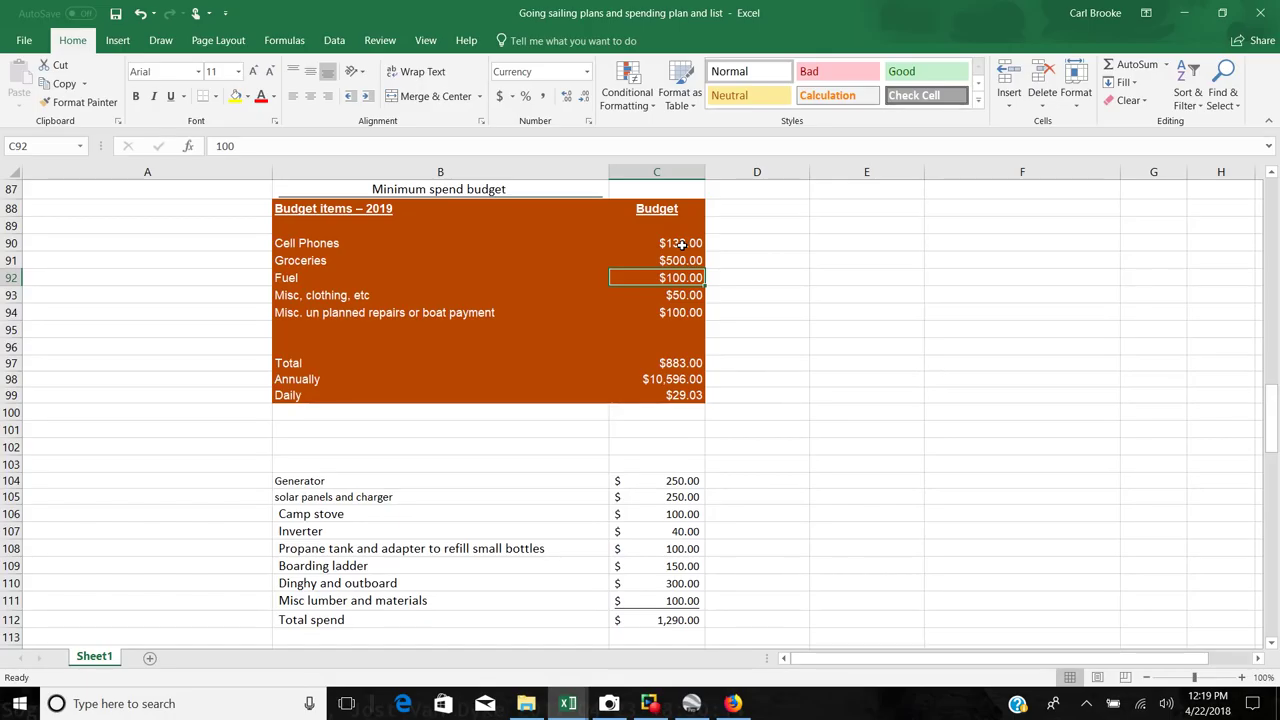
{"action": "key", "text": "Down"}
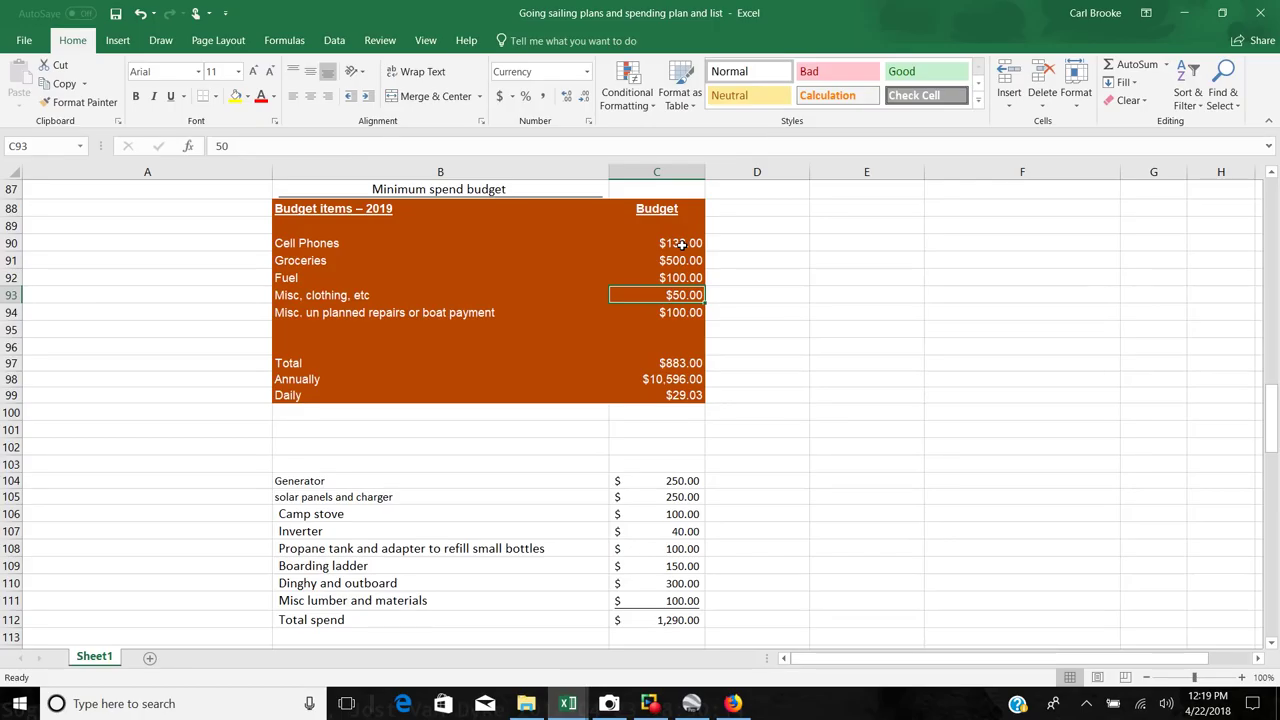
{"action": "key", "text": "Down"}
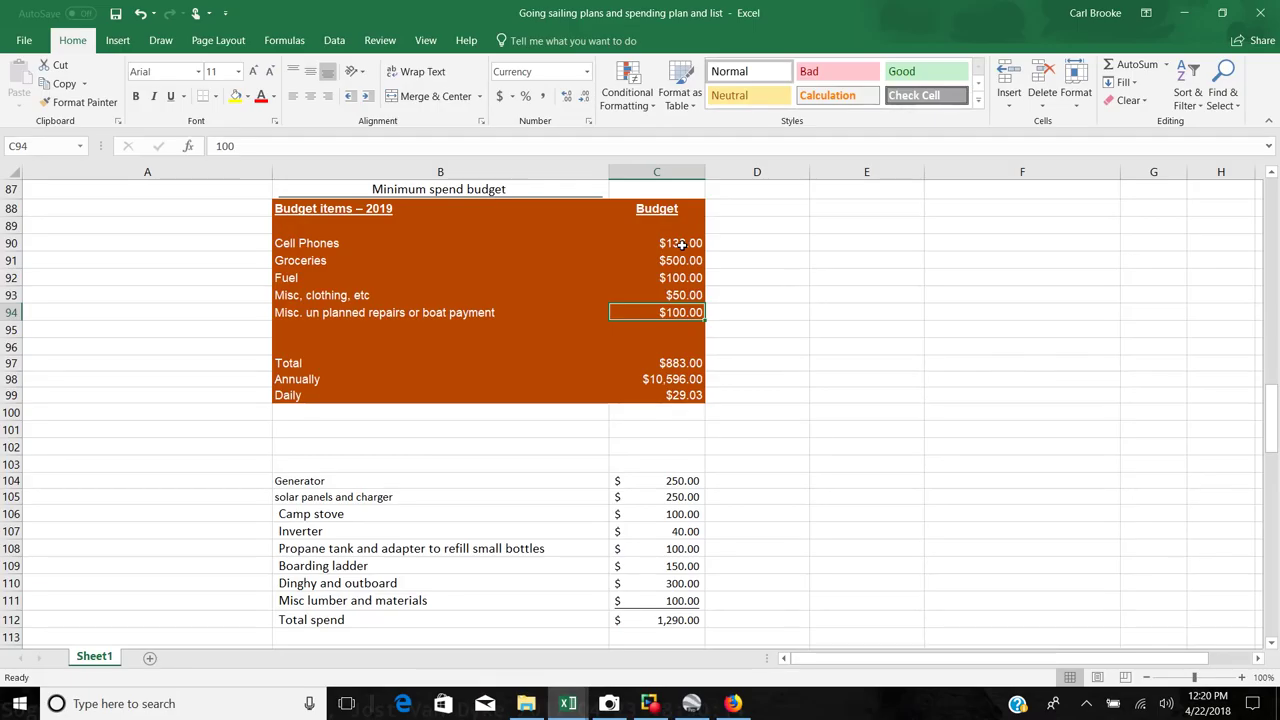
Go to the boat outfitting list below the minimum spend budget and select the Generator cost
{"action": "left_click", "coordinate": [760, 494]}
{"action": "scroll", "coordinate": [760, 490], "scroll_direction": "down", "scroll_amount": 2}
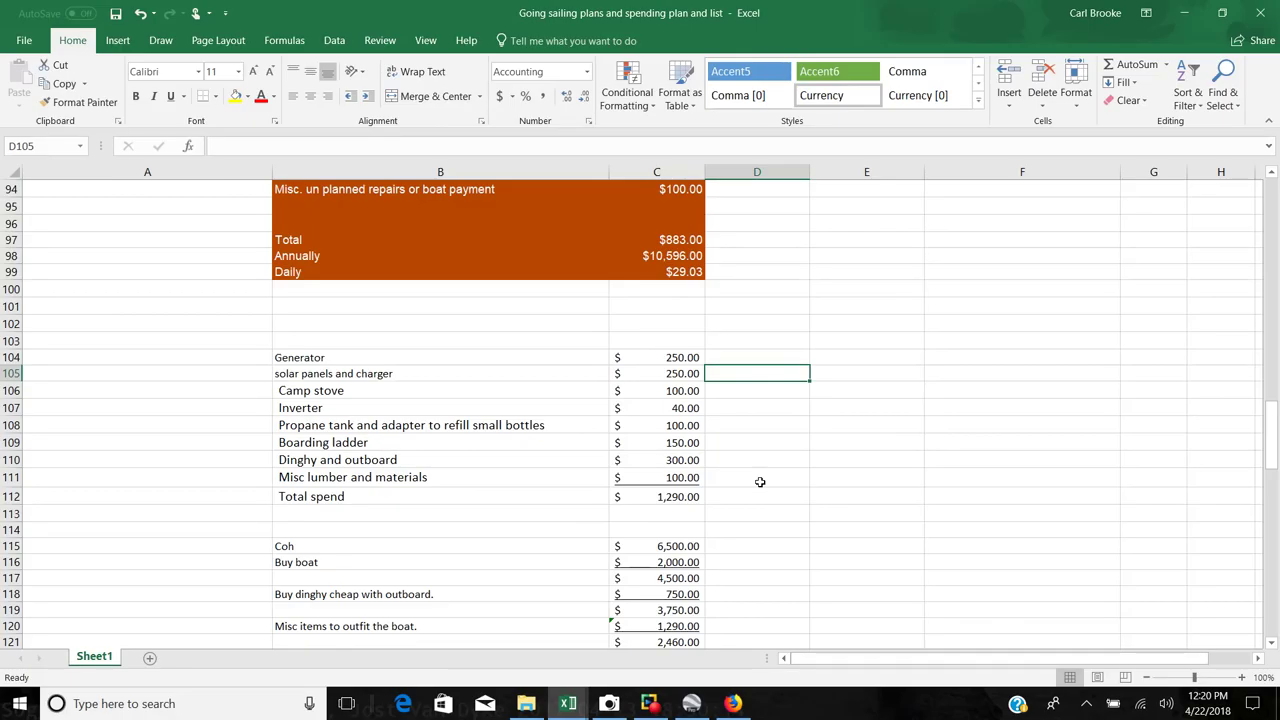
{"action": "scroll", "coordinate": [760, 482], "scroll_direction": "down", "scroll_amount": 1}
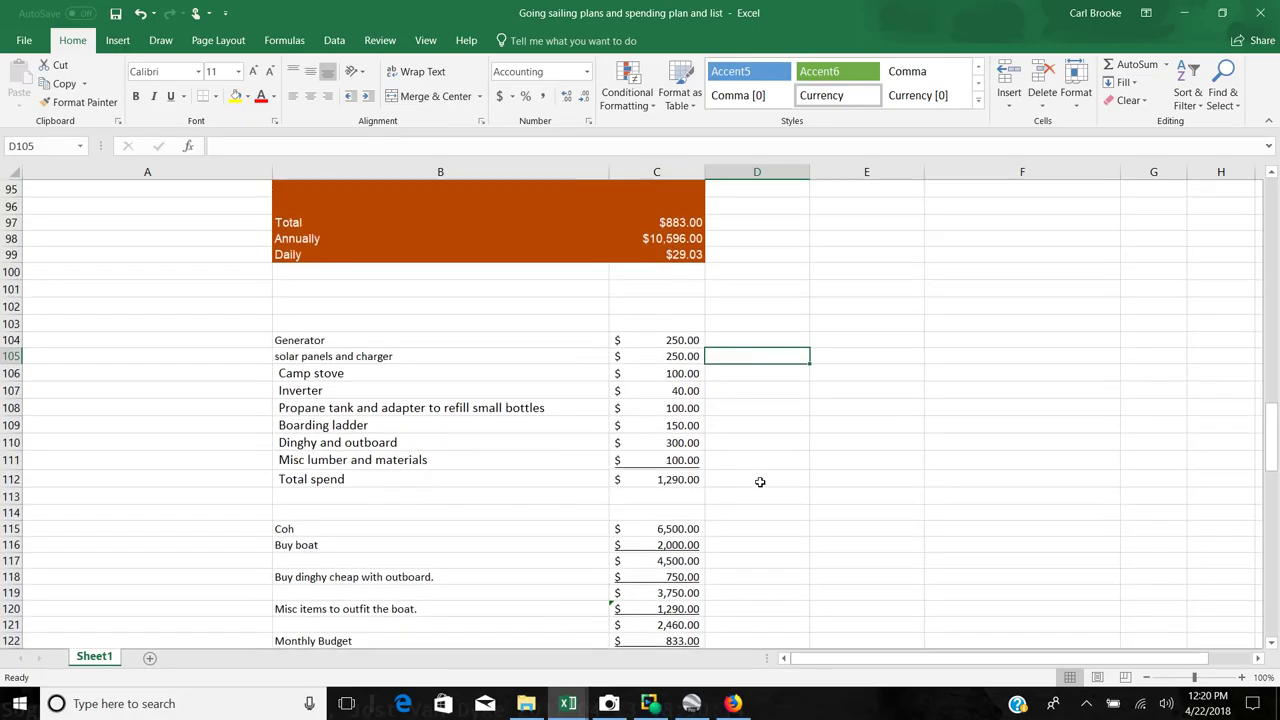
{"action": "left_click", "coordinate": [687, 340]}
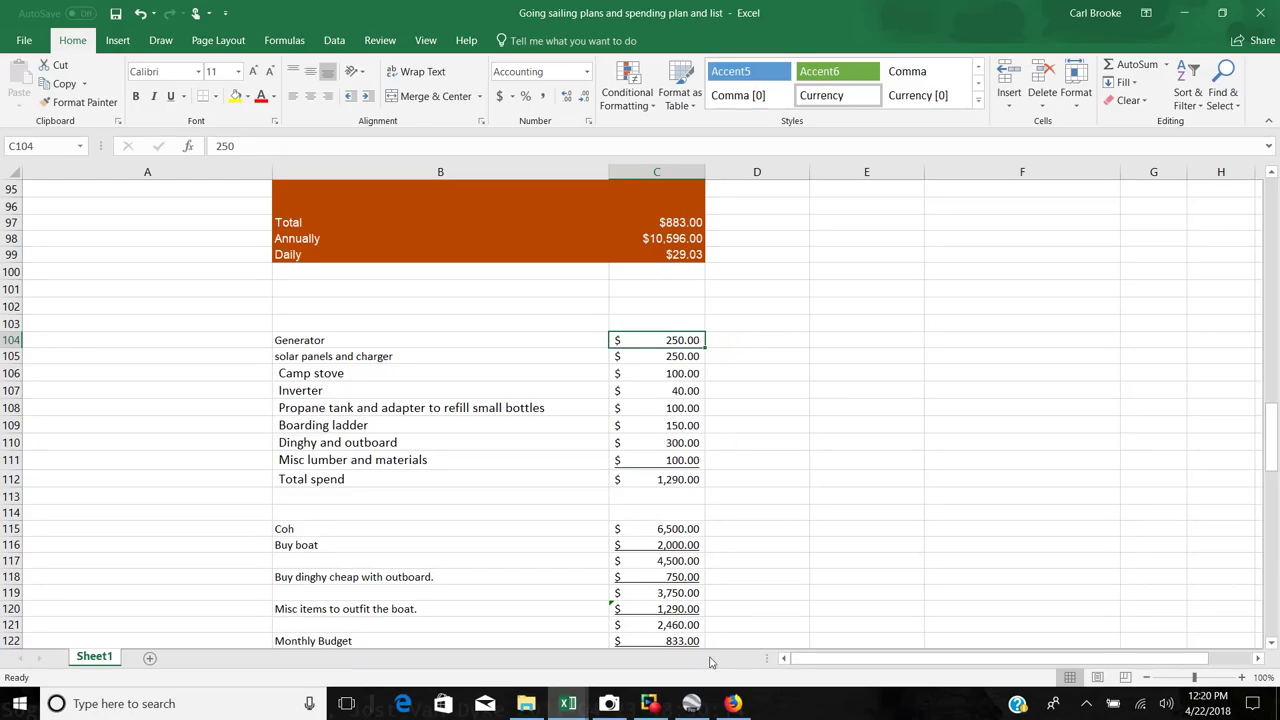
Switch to Firefox and view the 2000 watt generators search results and the Walmart page for the Energy Storm ESi2000i-CA generator
{"action": "left_click", "coordinate": [733, 704]}
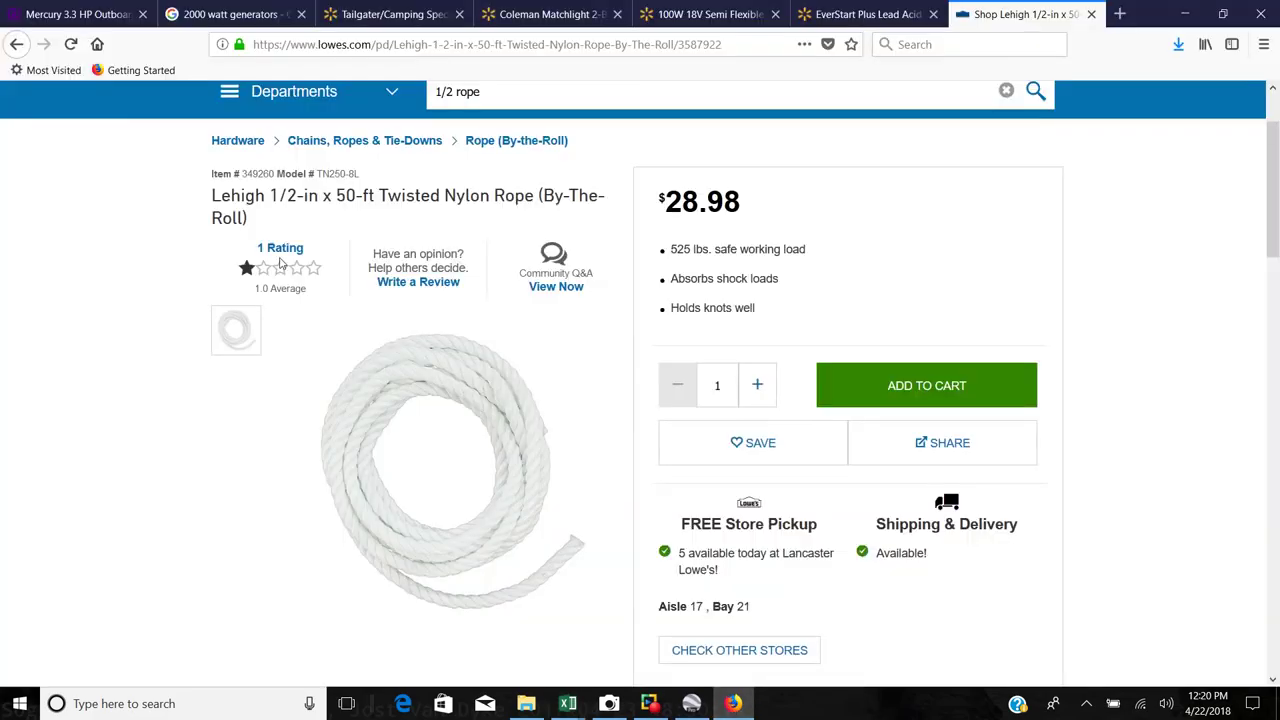
{"action": "left_click", "coordinate": [222, 16]}
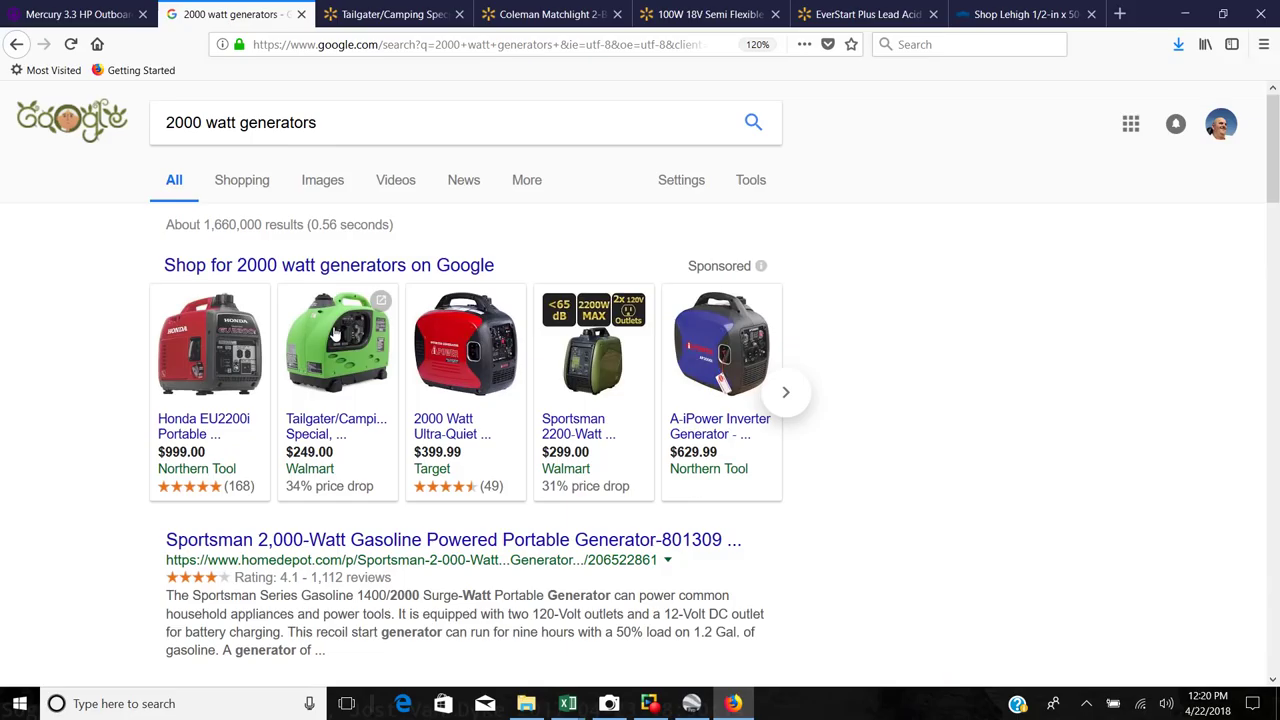
{"action": "left_click", "coordinate": [387, 18]}
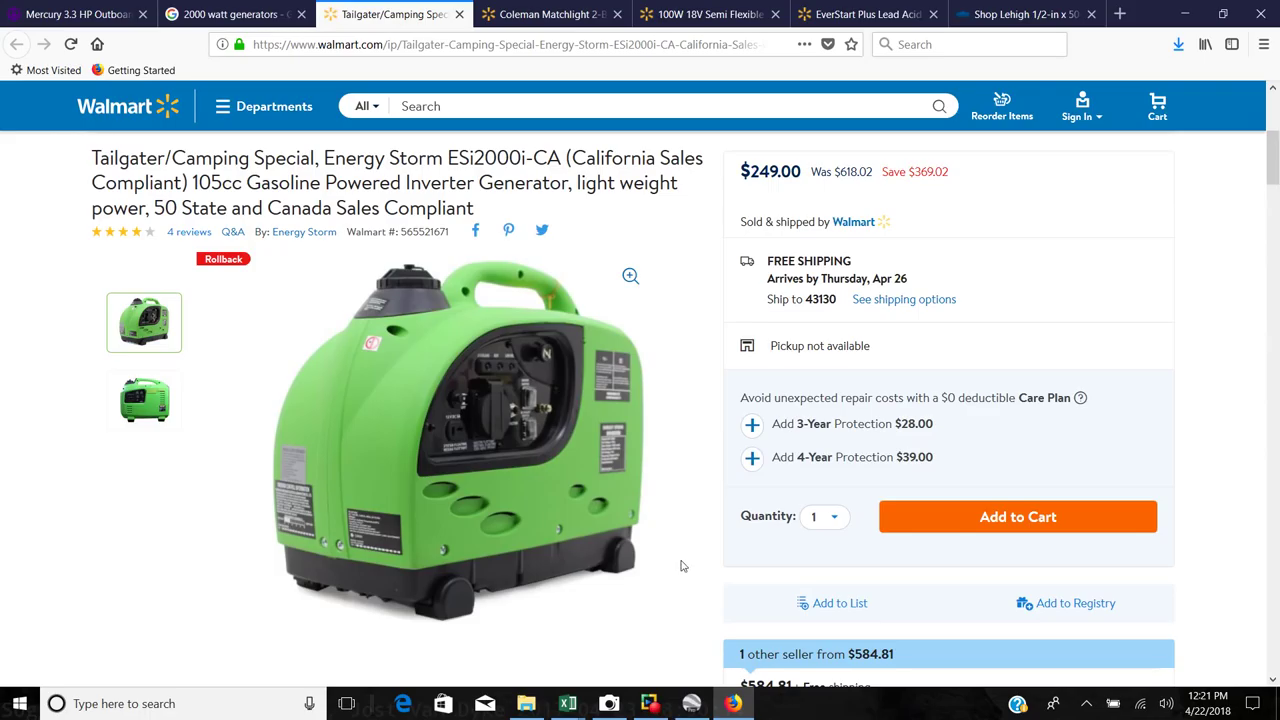
Switch back to the sailing plans workbook in Excel and select the solar panels and charger cost
{"action": "mouse_move", "coordinate": [567, 707]}
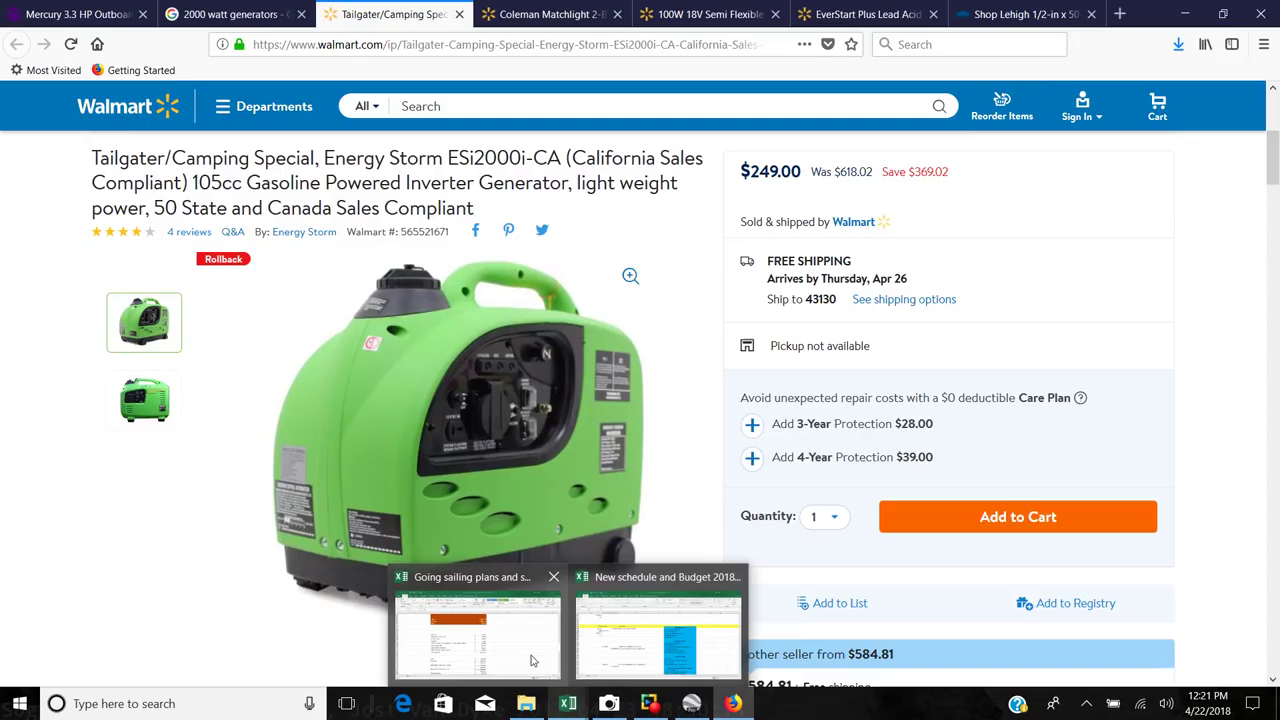
{"action": "left_click", "coordinate": [535, 660]}
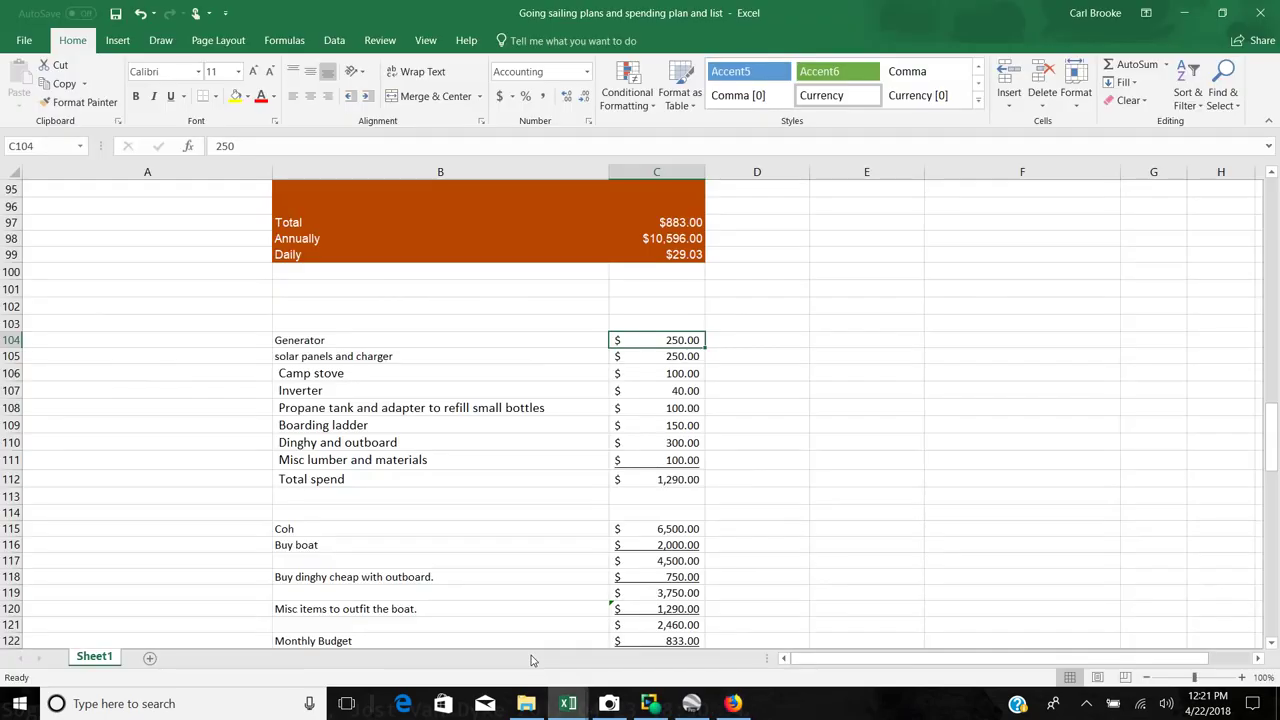
{"action": "left_click", "coordinate": [665, 356]}
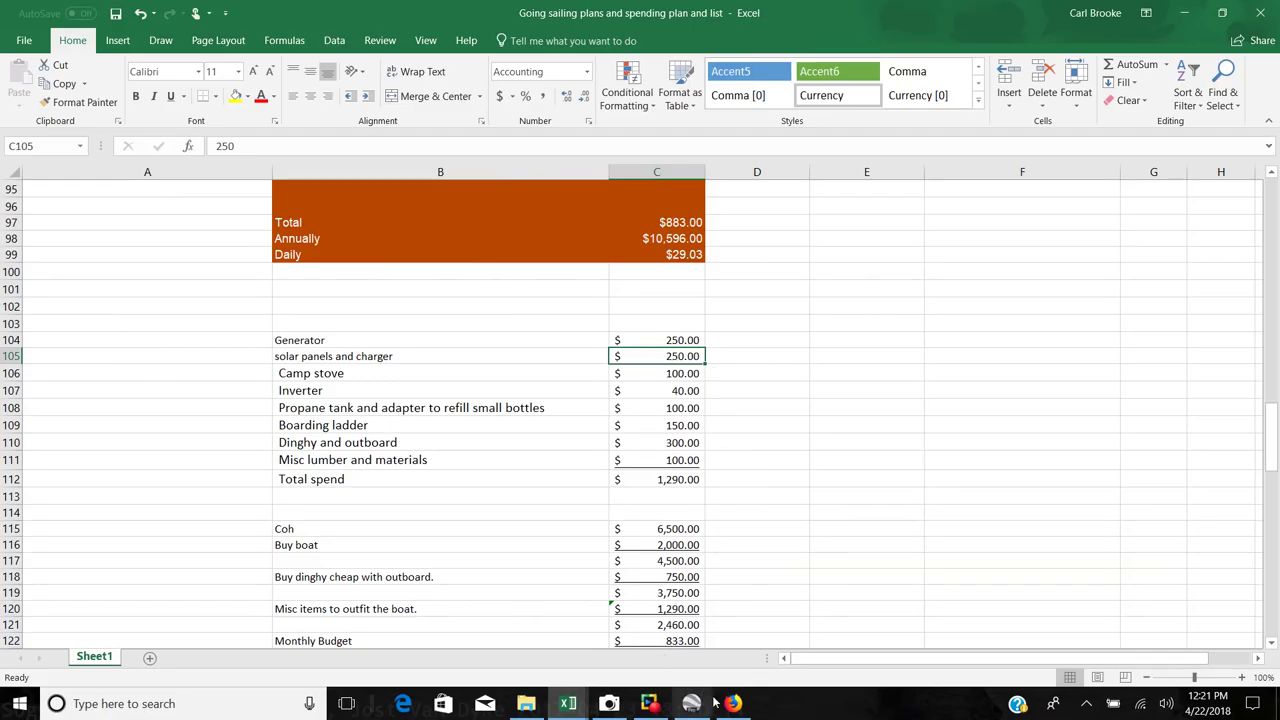
Switch to Firefox and view the Walmart page for the 100W 18V semi flexible solar panel kit with controller
{"action": "mouse_move", "coordinate": [733, 703]}
{"action": "left_click", "coordinate": [729, 640]}
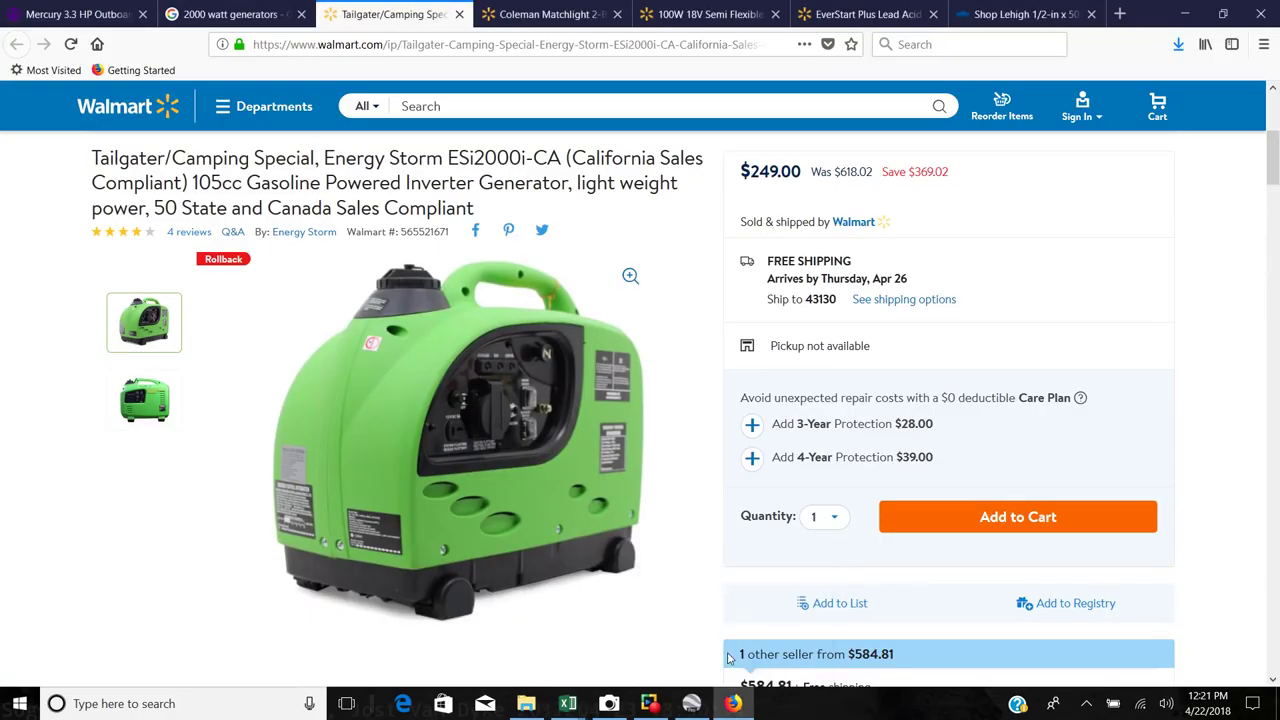
{"action": "left_click", "coordinate": [673, 16]}
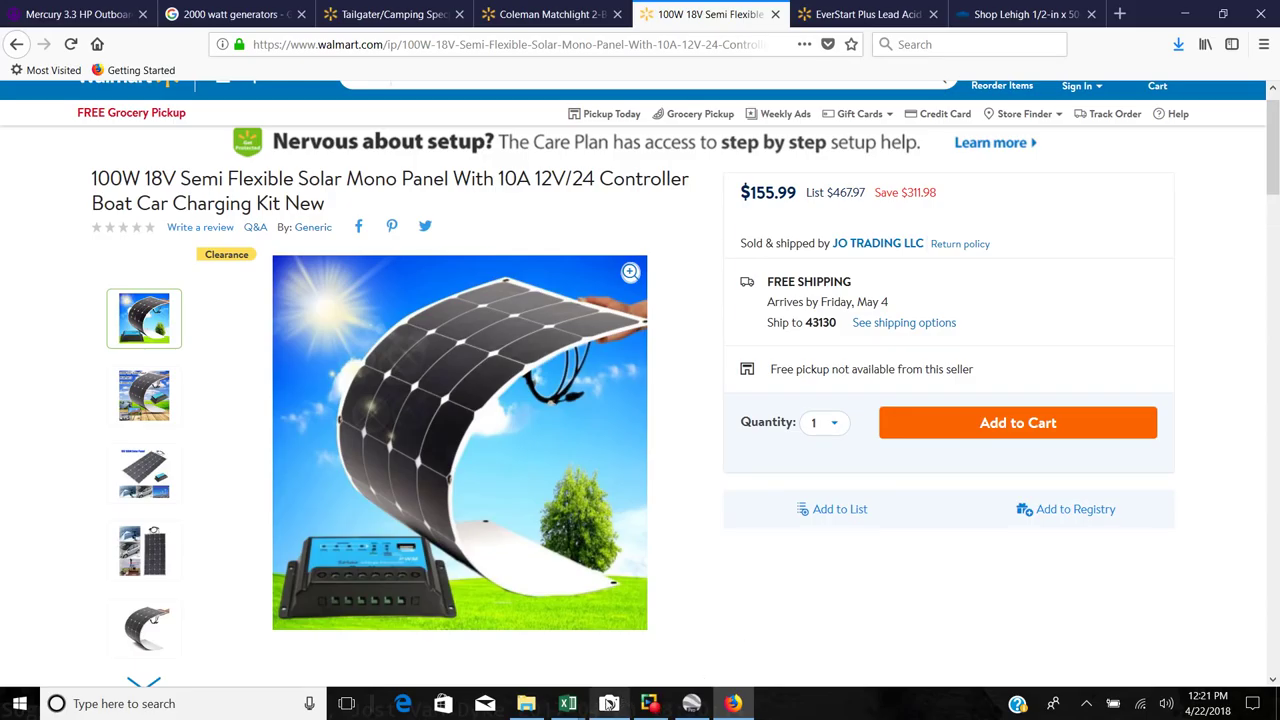
Return to the sailing plans workbook in Excel and review the Camp stove and Inverter entries of the outfitting list
{"action": "mouse_move", "coordinate": [560, 688]}
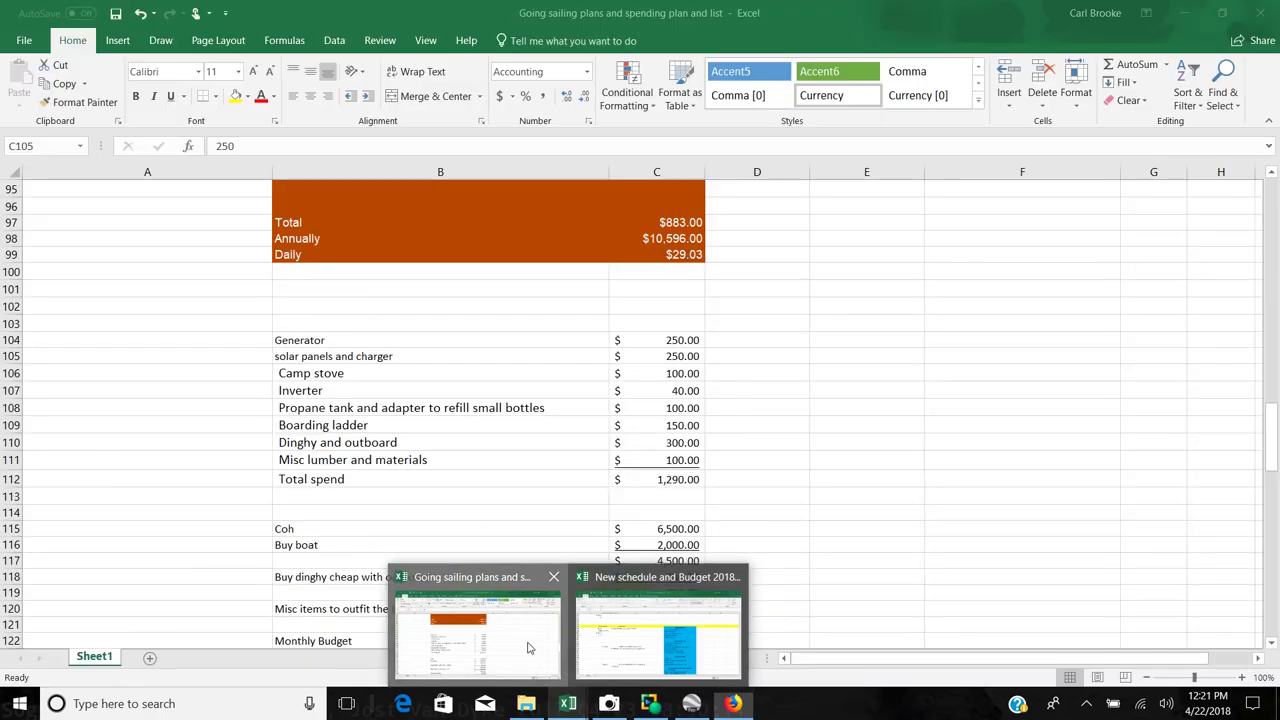
{"action": "left_click", "coordinate": [529, 645]}
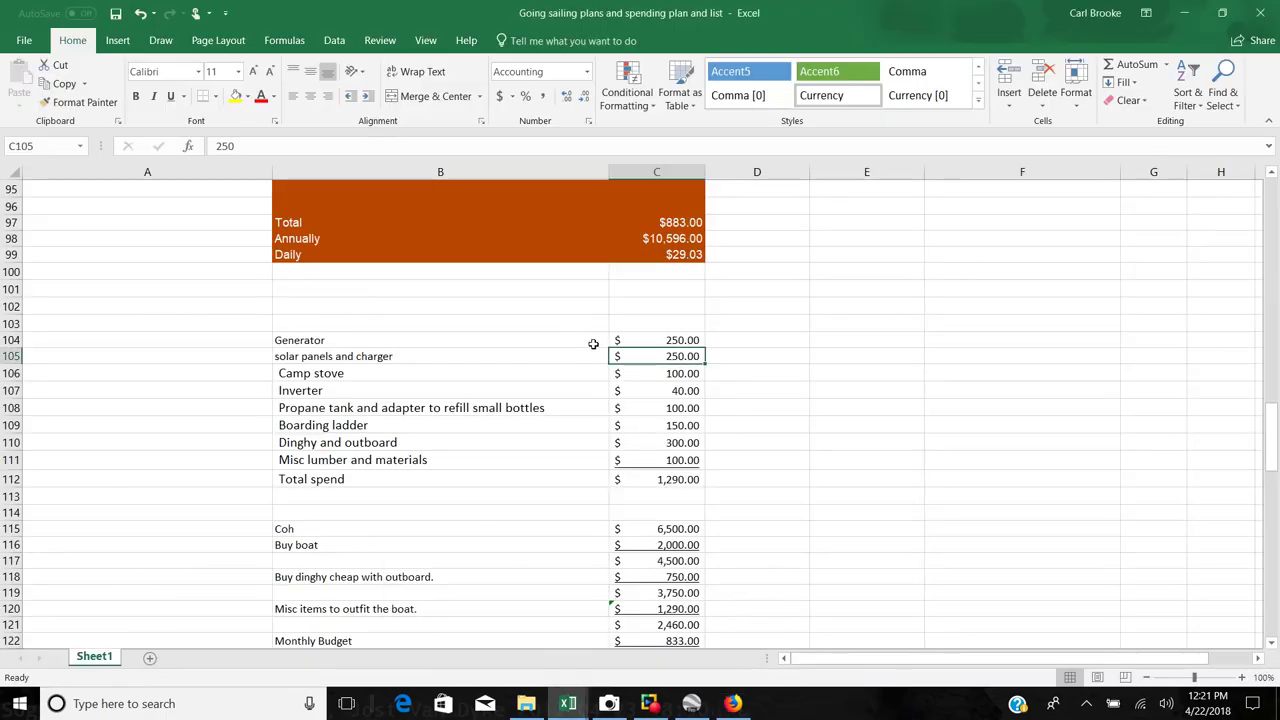
{"action": "left_click", "coordinate": [647, 373]}
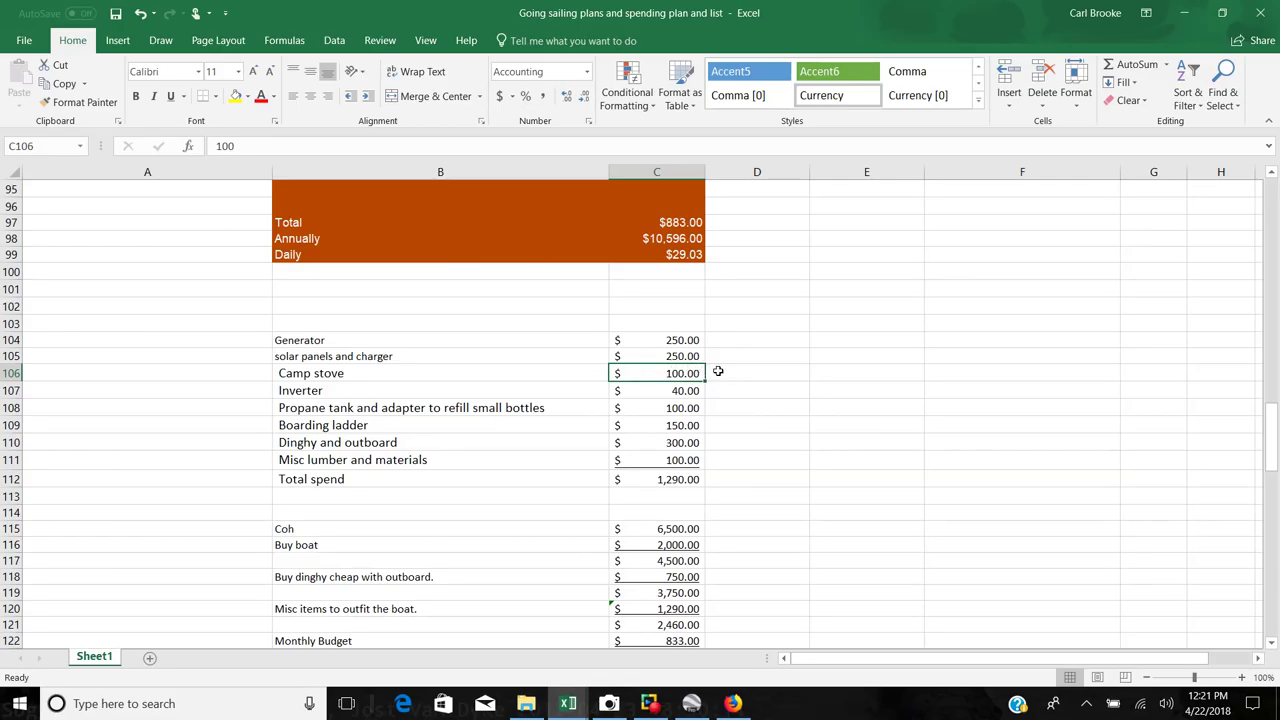
{"action": "left_click", "coordinate": [676, 391]}
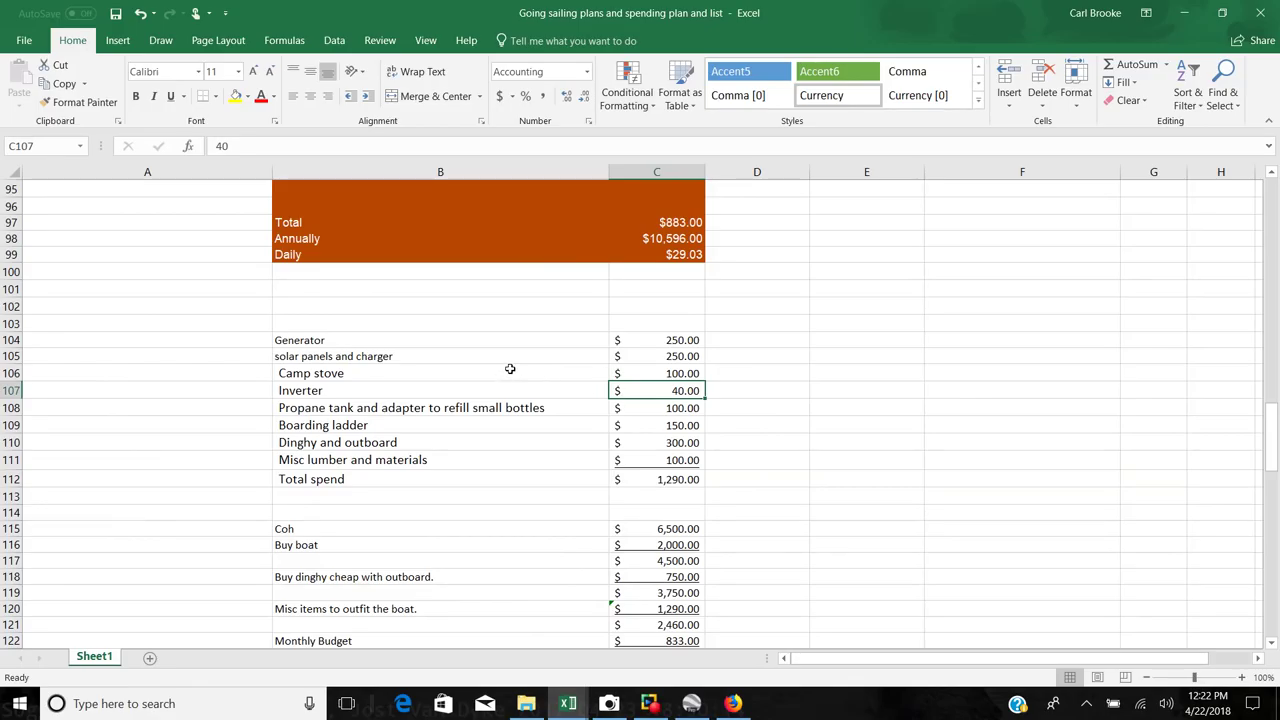
{"action": "left_click", "coordinate": [510, 369]}
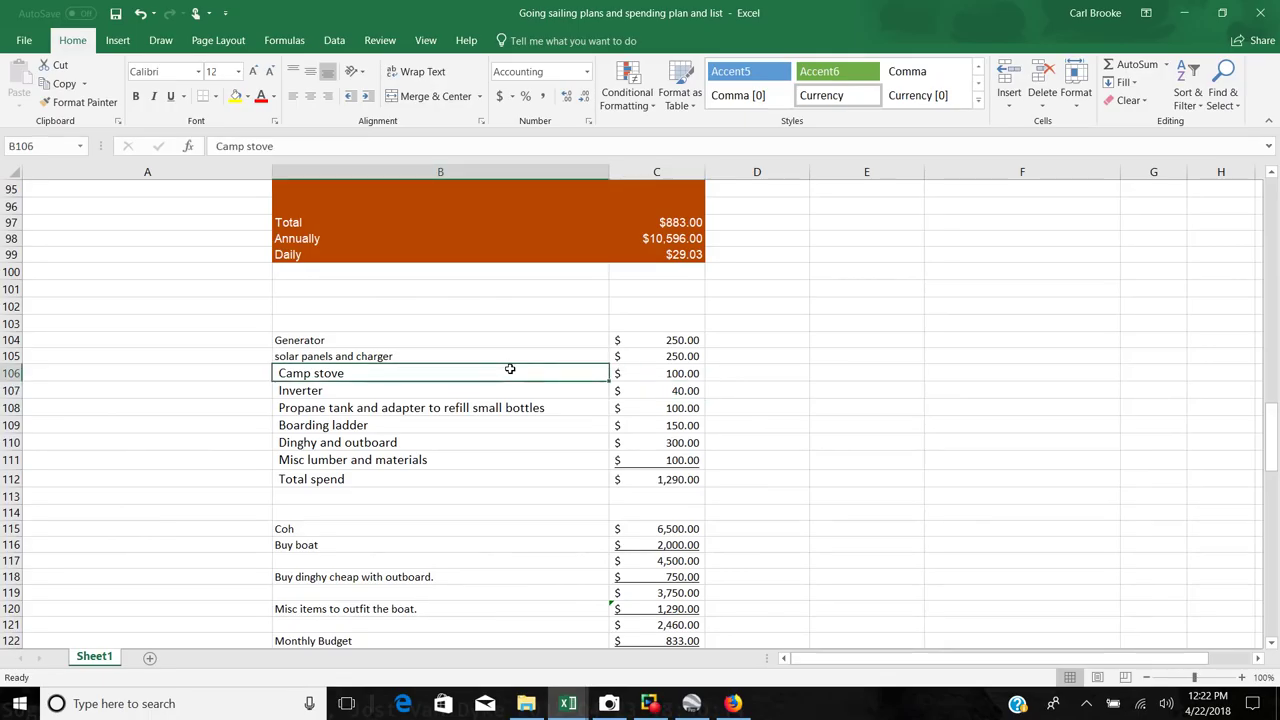
Review the remaining outfitting entries, from the propane tank and adapter through Misc lumber and materials
{"action": "left_click", "coordinate": [514, 407]}
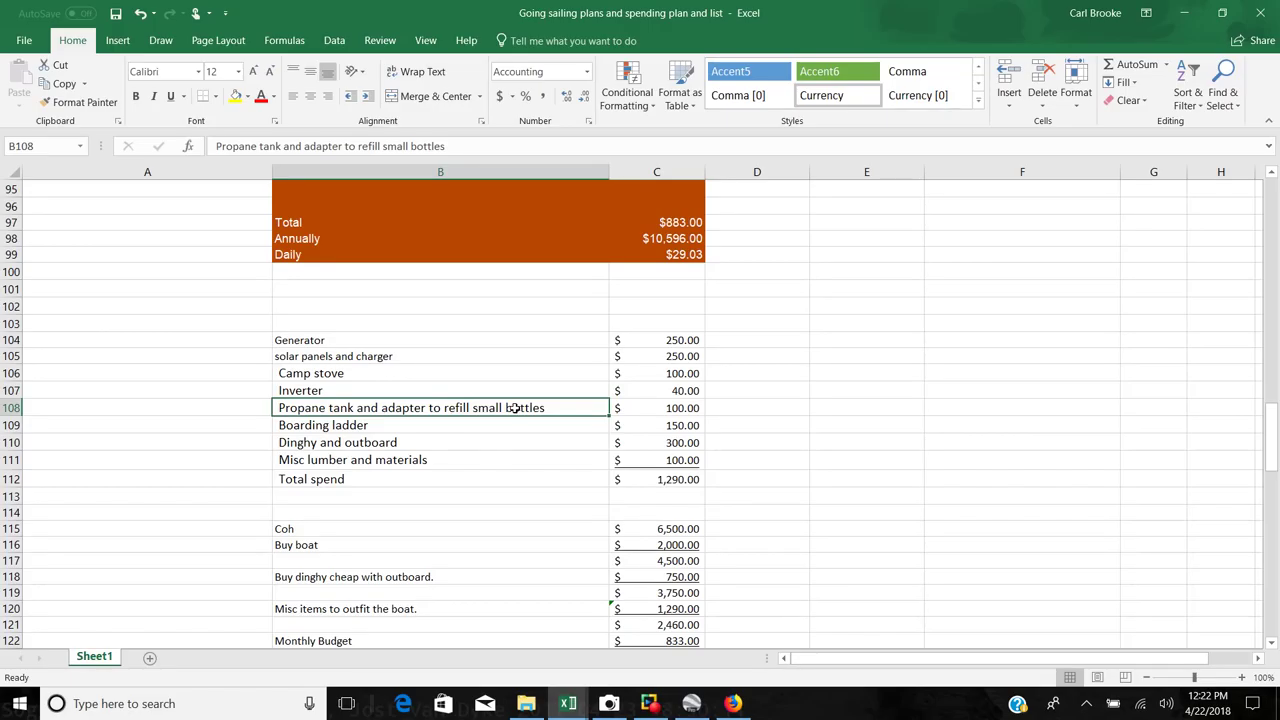
{"action": "left_click", "coordinate": [451, 443]}
{"action": "left_click", "coordinate": [447, 425]}
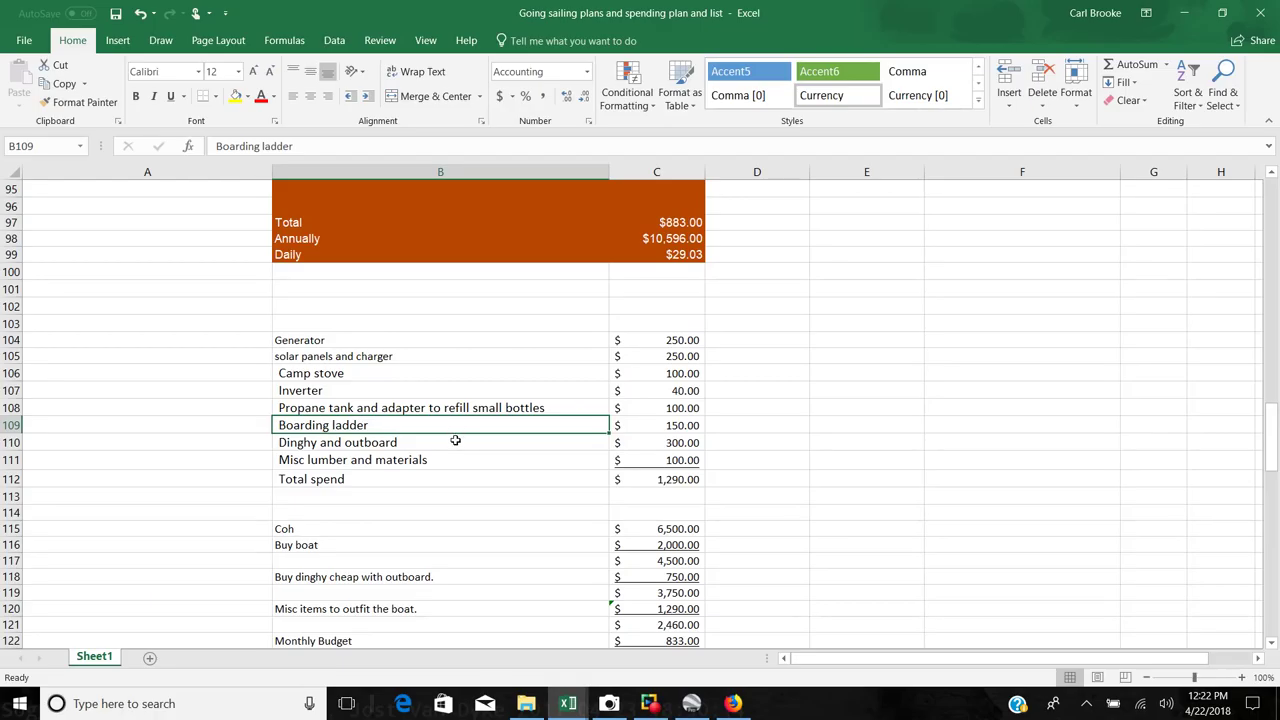
{"action": "left_click", "coordinate": [454, 441]}
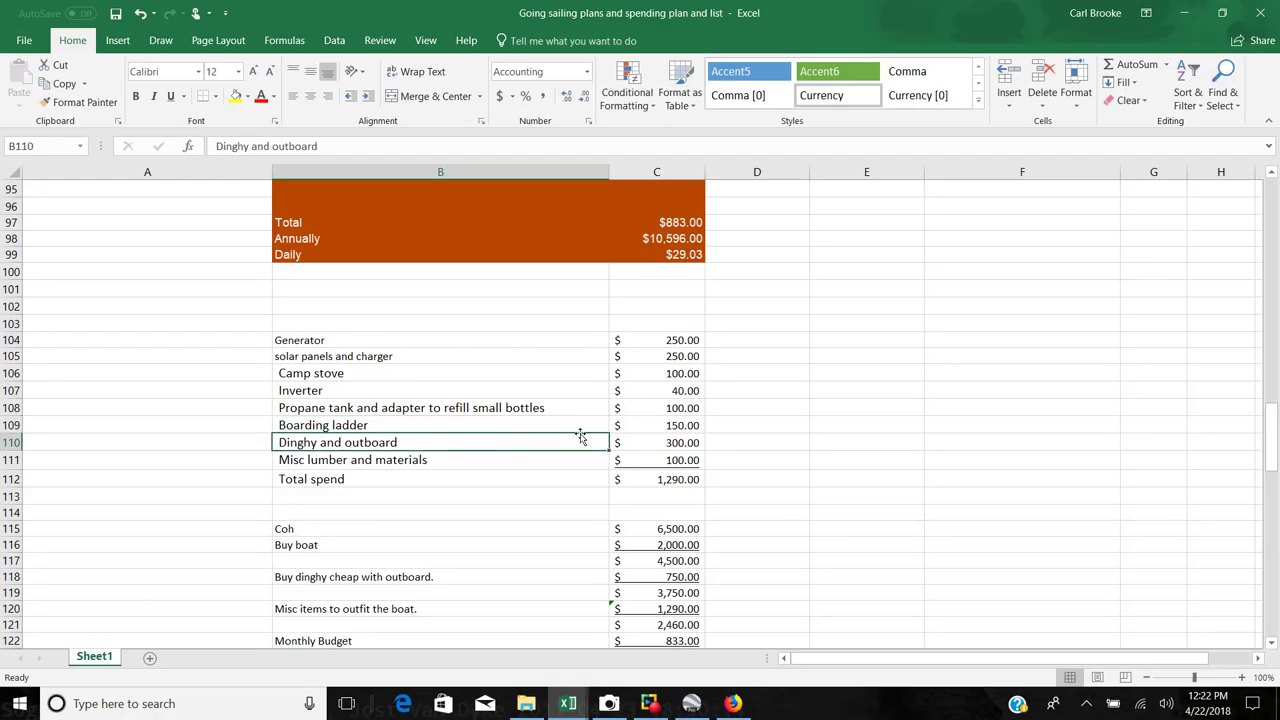
{"action": "left_click", "coordinate": [650, 442]}
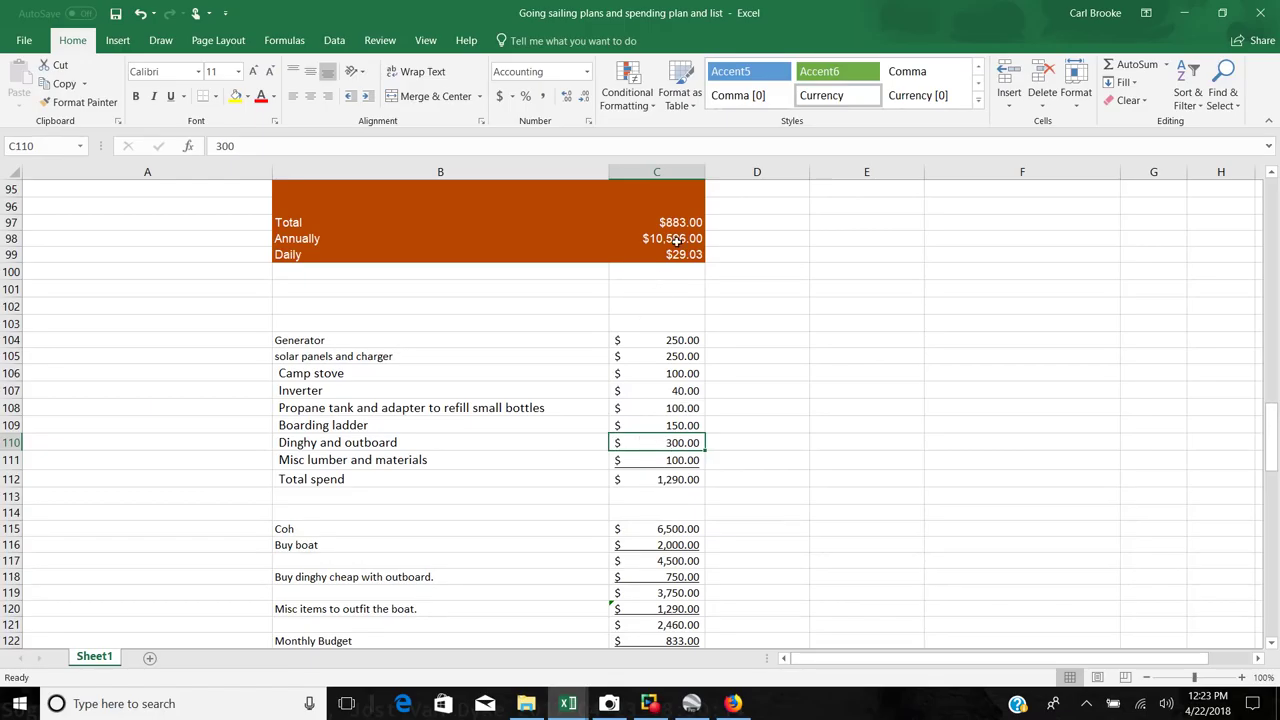
{"action": "left_click", "coordinate": [553, 462]}
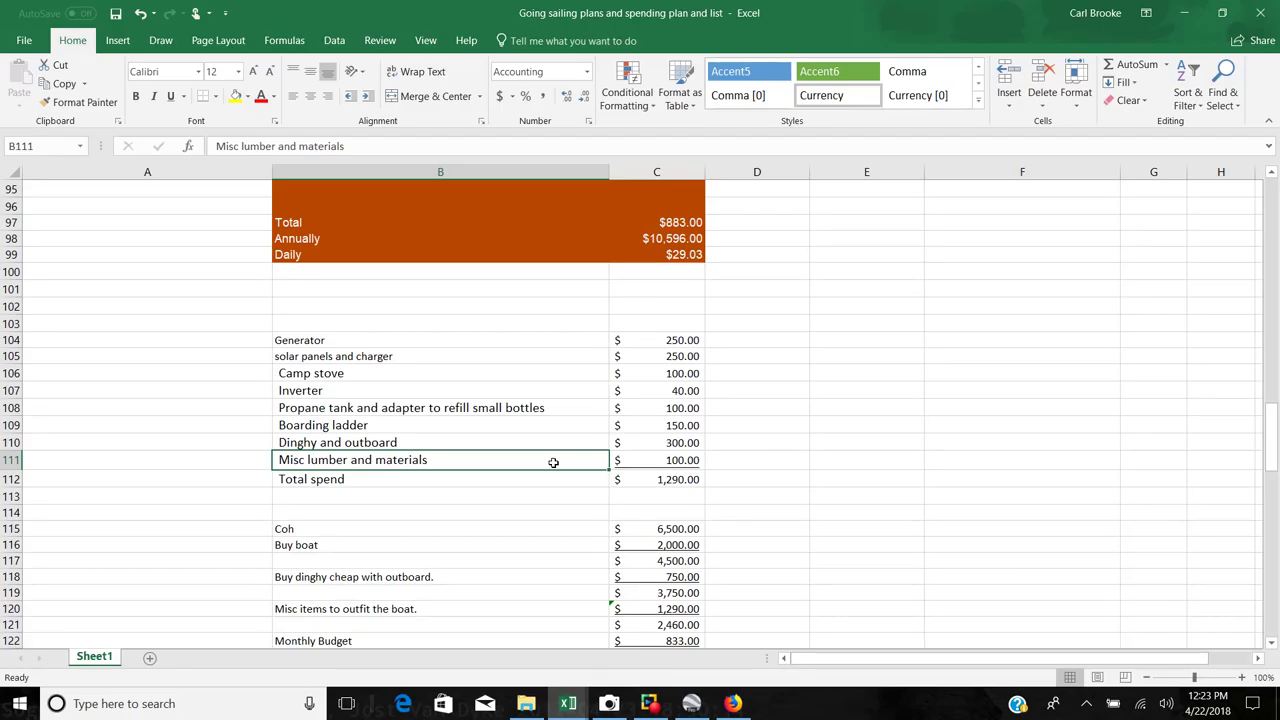
Examine the cash plan below the outfitting list, selecting the Coh, Buy boat and Buy dinghy amounts in turn
{"action": "scroll", "coordinate": [538, 492], "scroll_direction": "down", "scroll_amount": 3}
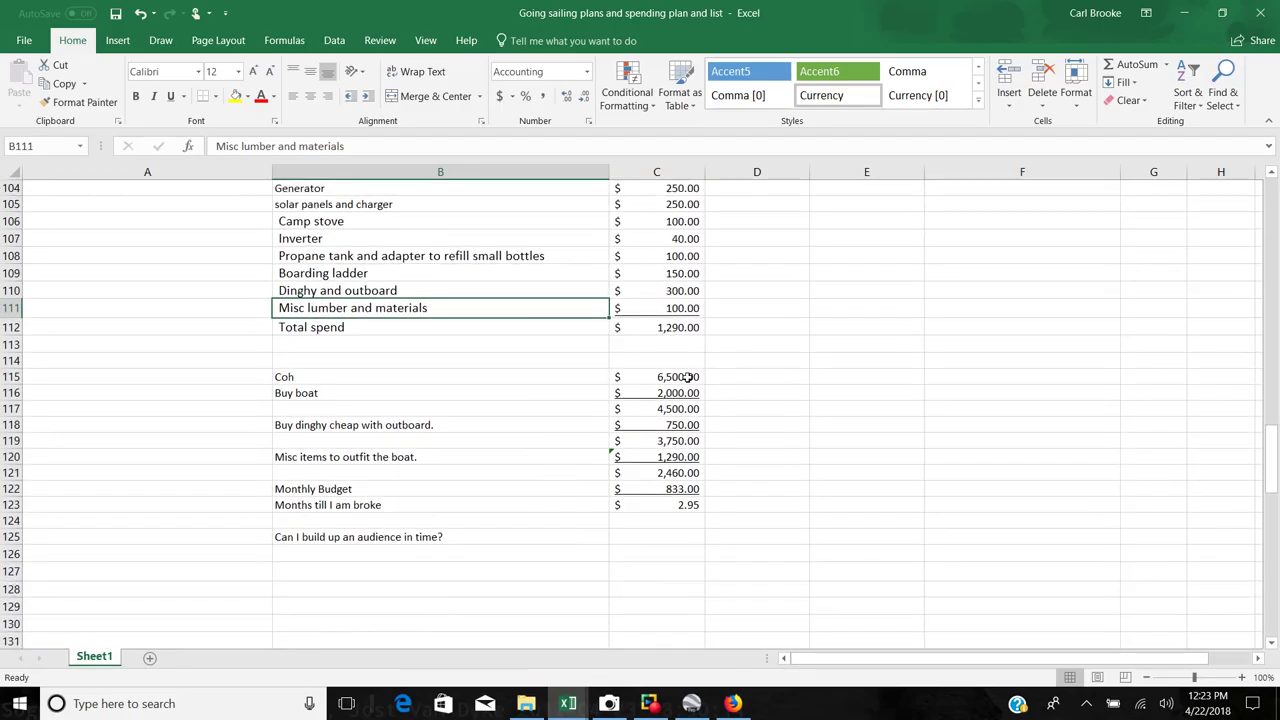
{"action": "left_click", "coordinate": [688, 376]}
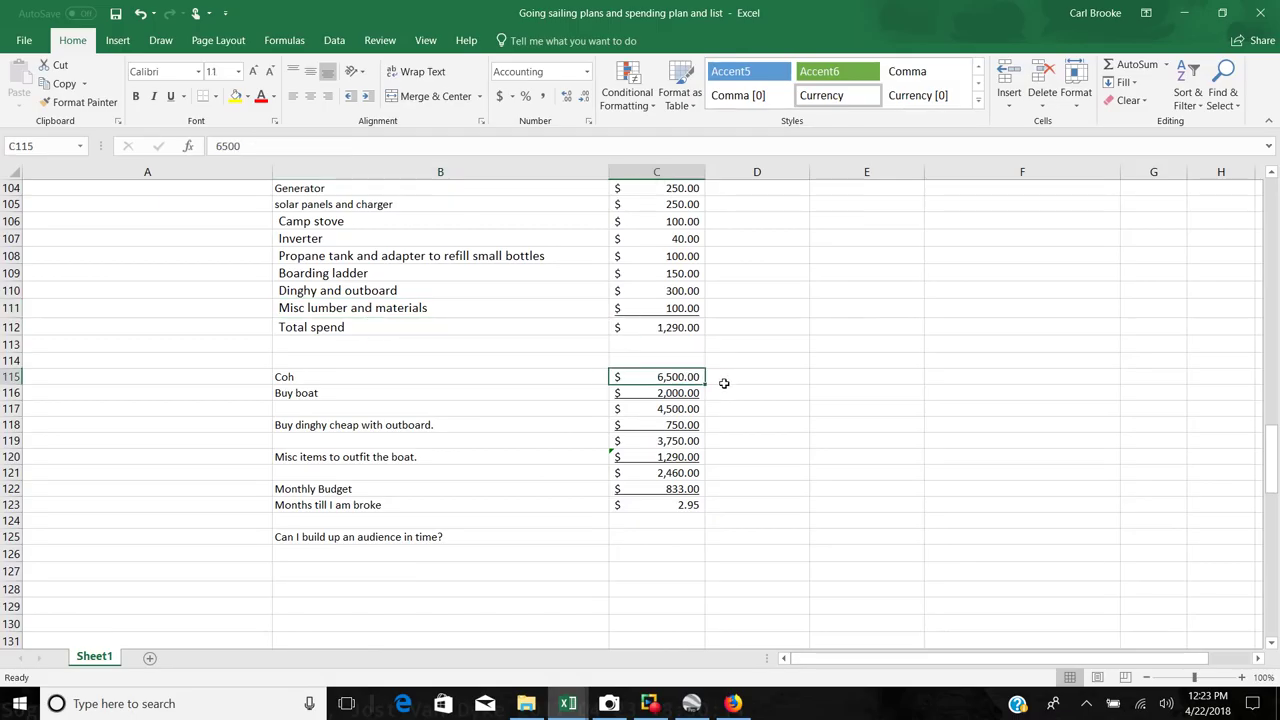
{"action": "left_click", "coordinate": [691, 394]}
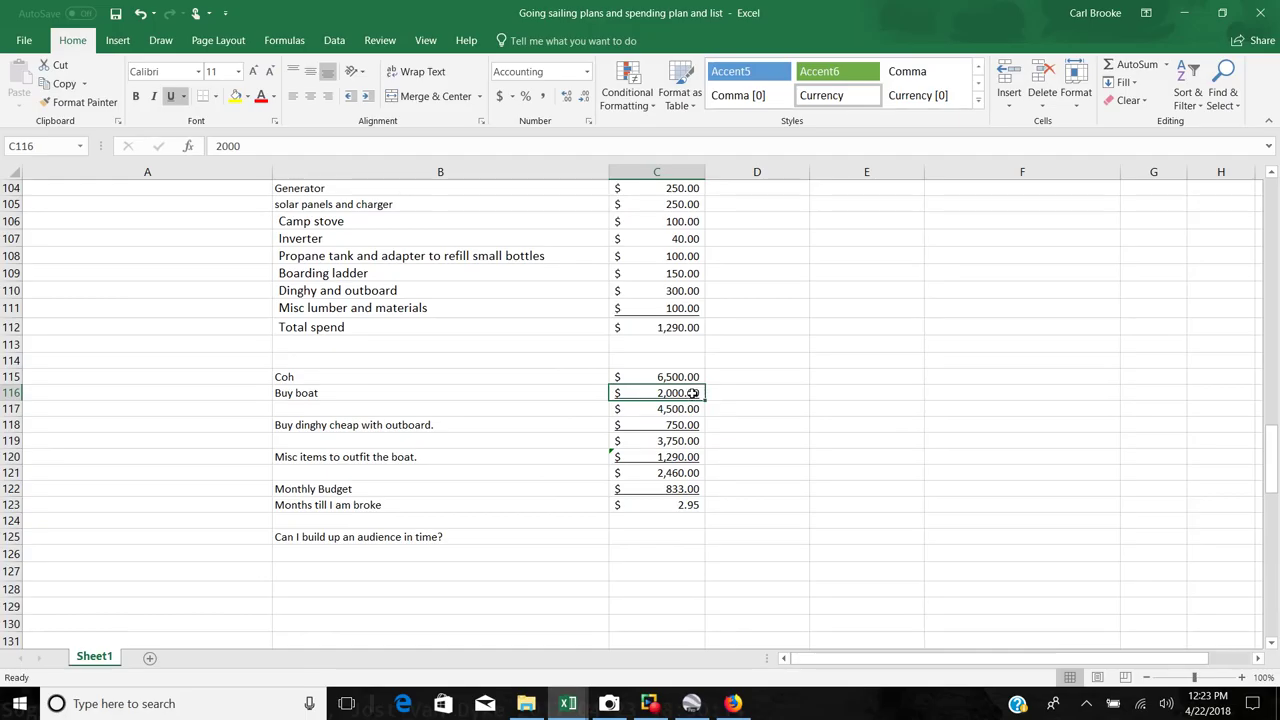
{"action": "left_click", "coordinate": [678, 425]}
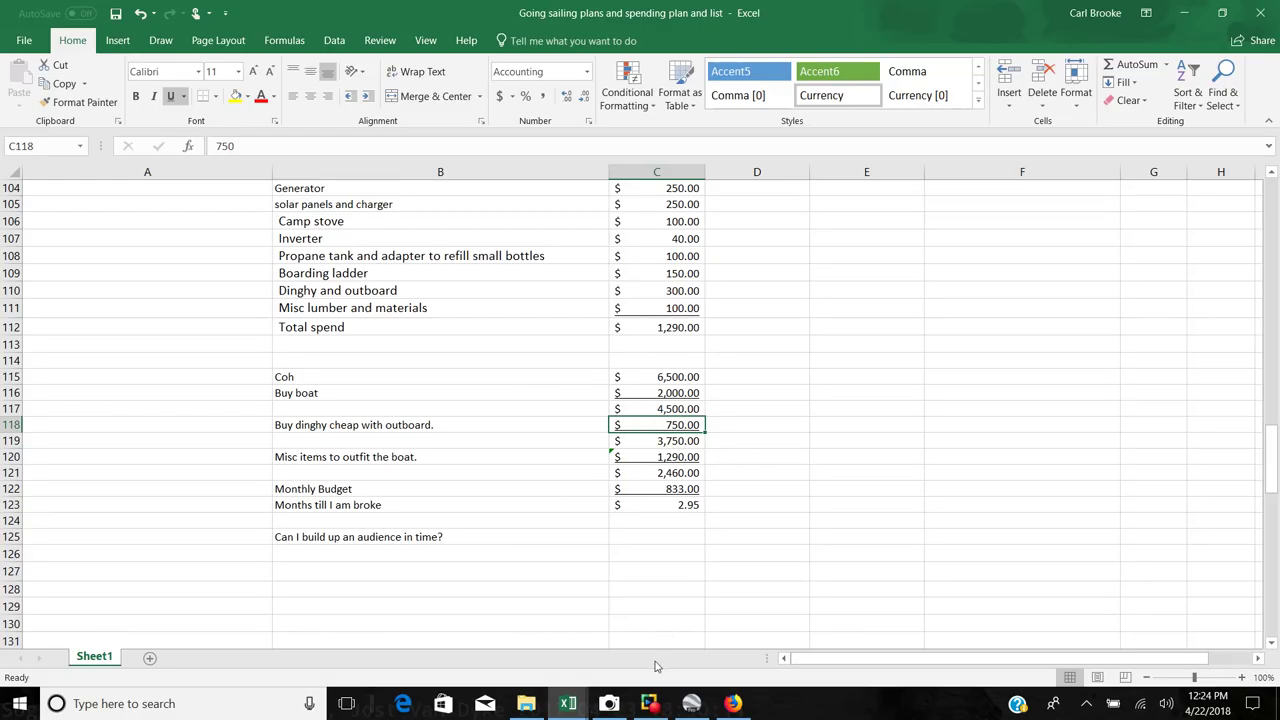
Switch to Firefox and view the craigslist listing for the Mercury 3.3 HP outboard and dinghy, showing its sixth image
{"action": "left_click", "coordinate": [733, 703]}
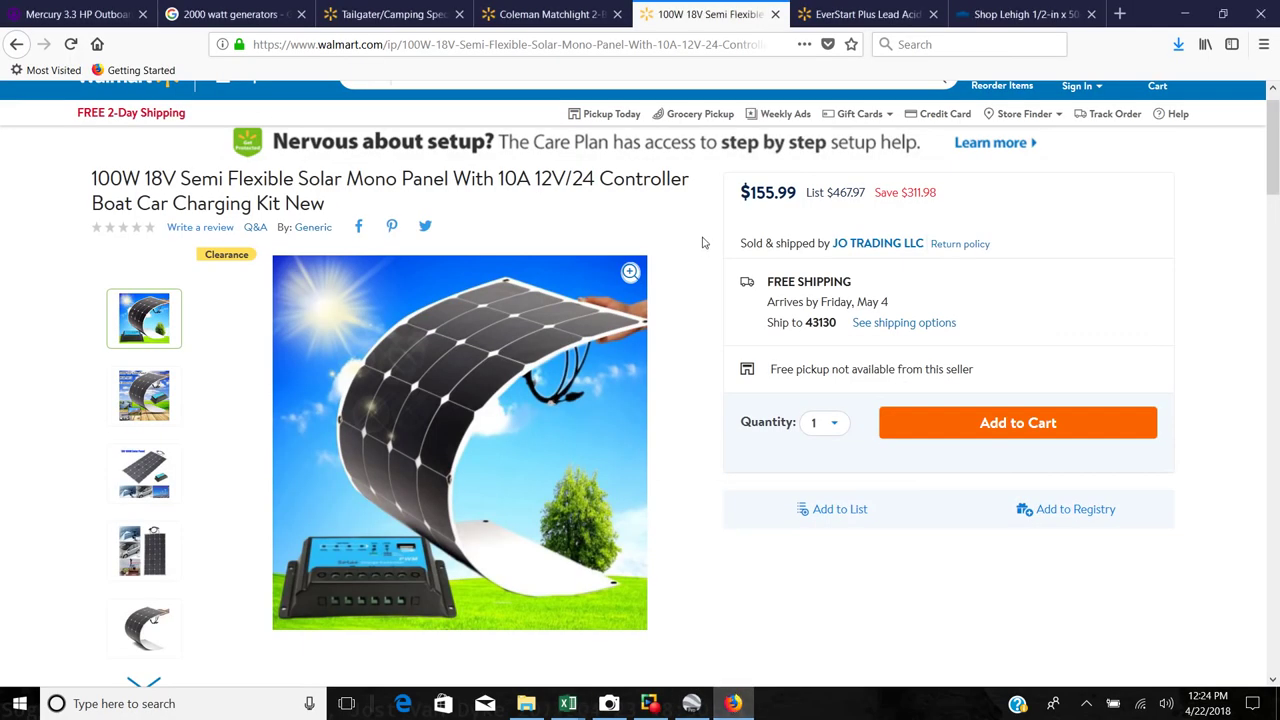
{"action": "left_click", "coordinate": [101, 15]}
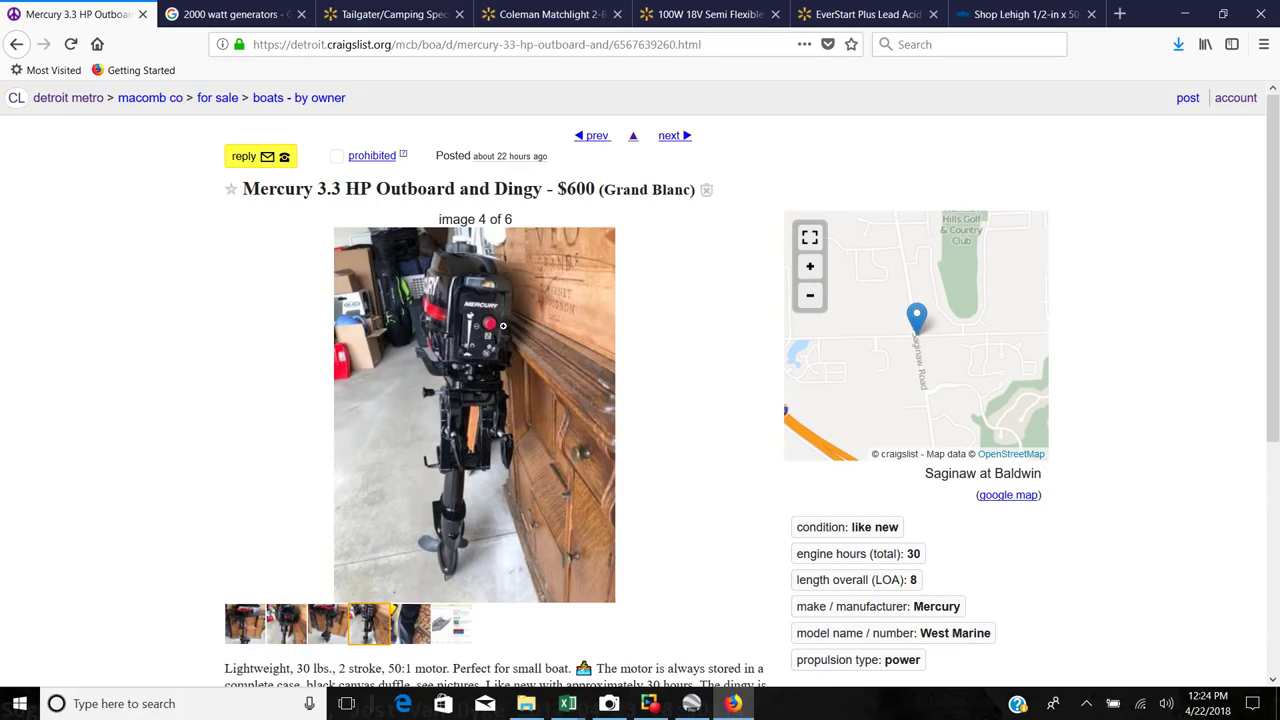
{"action": "left_click", "coordinate": [457, 626]}
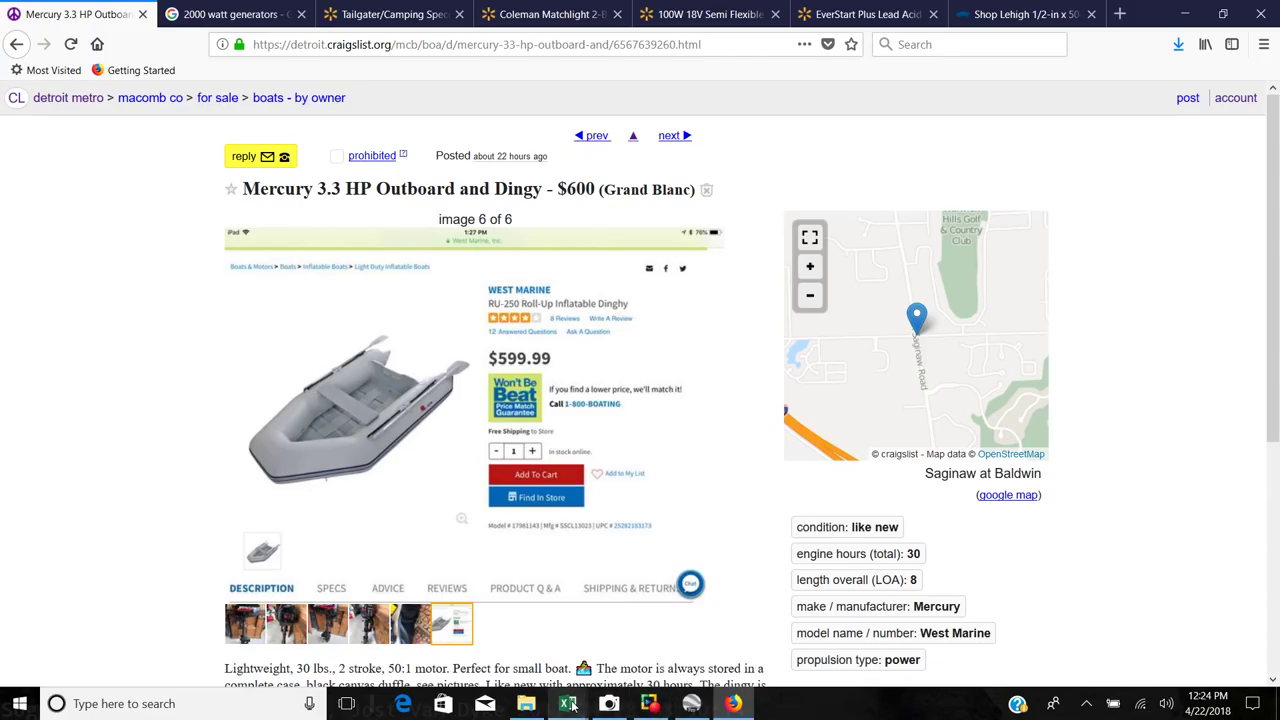
Return to the sailing plans workbook in Excel and select the "Misc items to outfit the boat." entry in the cash plan
{"action": "mouse_move", "coordinate": [572, 707]}
{"action": "left_click", "coordinate": [522, 665]}
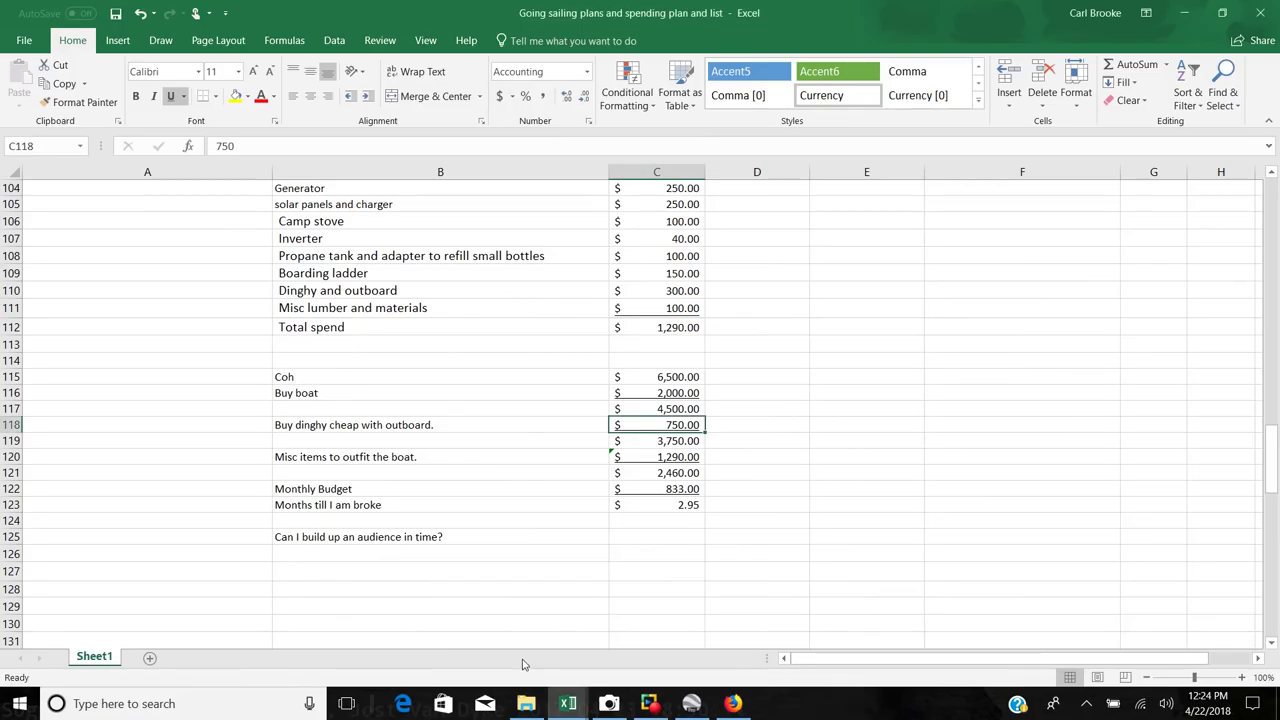
{"action": "left_click", "coordinate": [578, 456]}
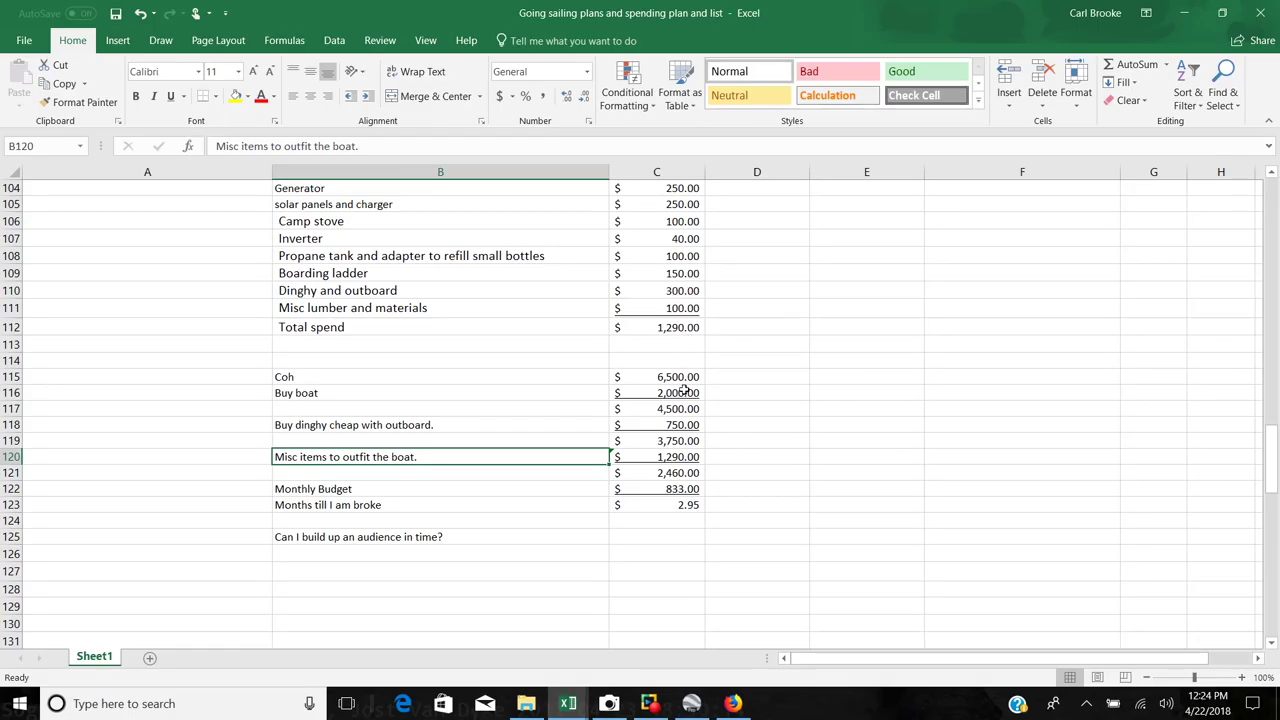
Examine the end of the cash plan, selecting the balance after outfitting, the Monthly Budget amount and the cell beside Months till I am broke
{"action": "left_click", "coordinate": [672, 472]}
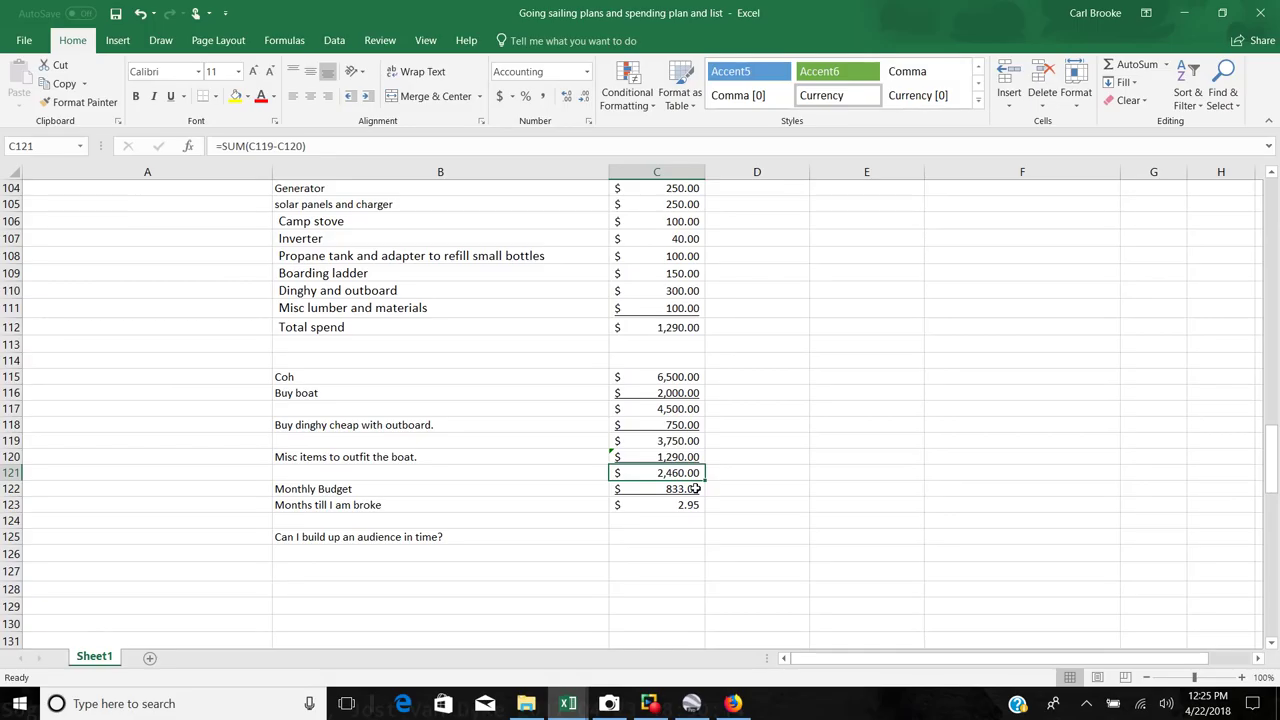
{"action": "left_click", "coordinate": [694, 488]}
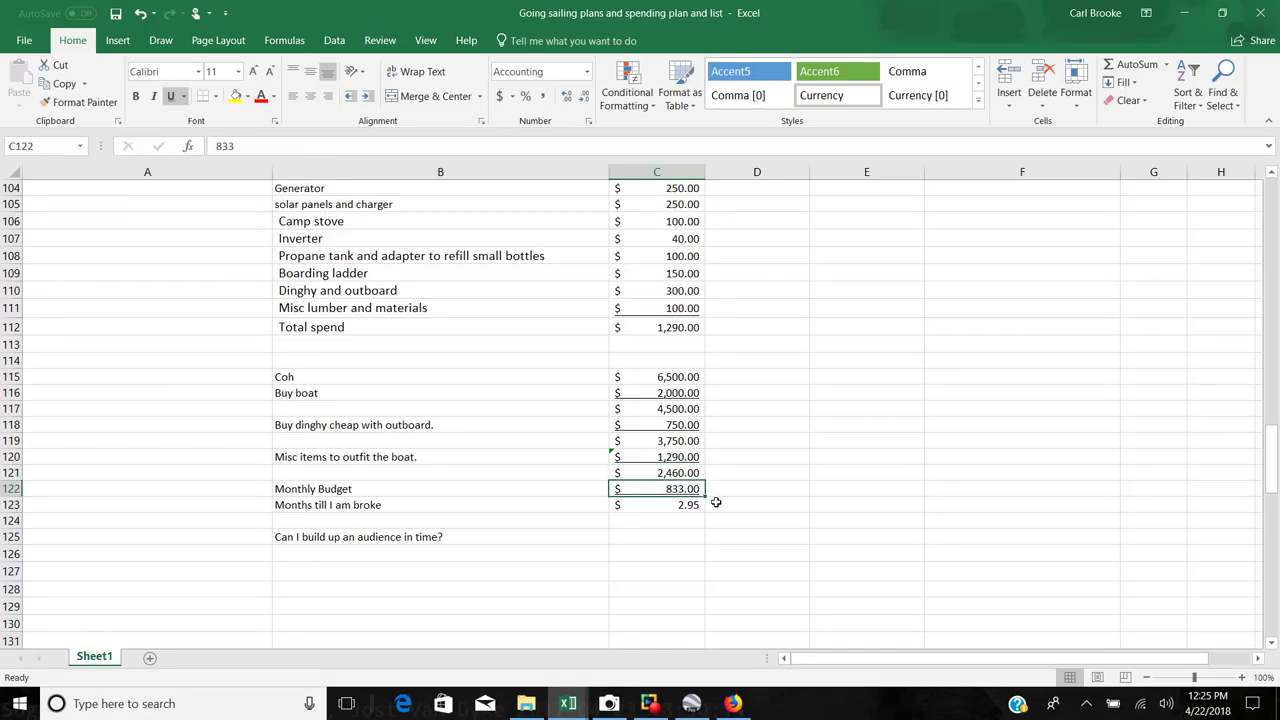
{"action": "left_click", "coordinate": [711, 506]}
Set the Dinghy and outboard amount in the outfitting list to 0
{"action": "scroll", "coordinate": [751, 379], "scroll_direction": "up", "scroll_amount": 1}
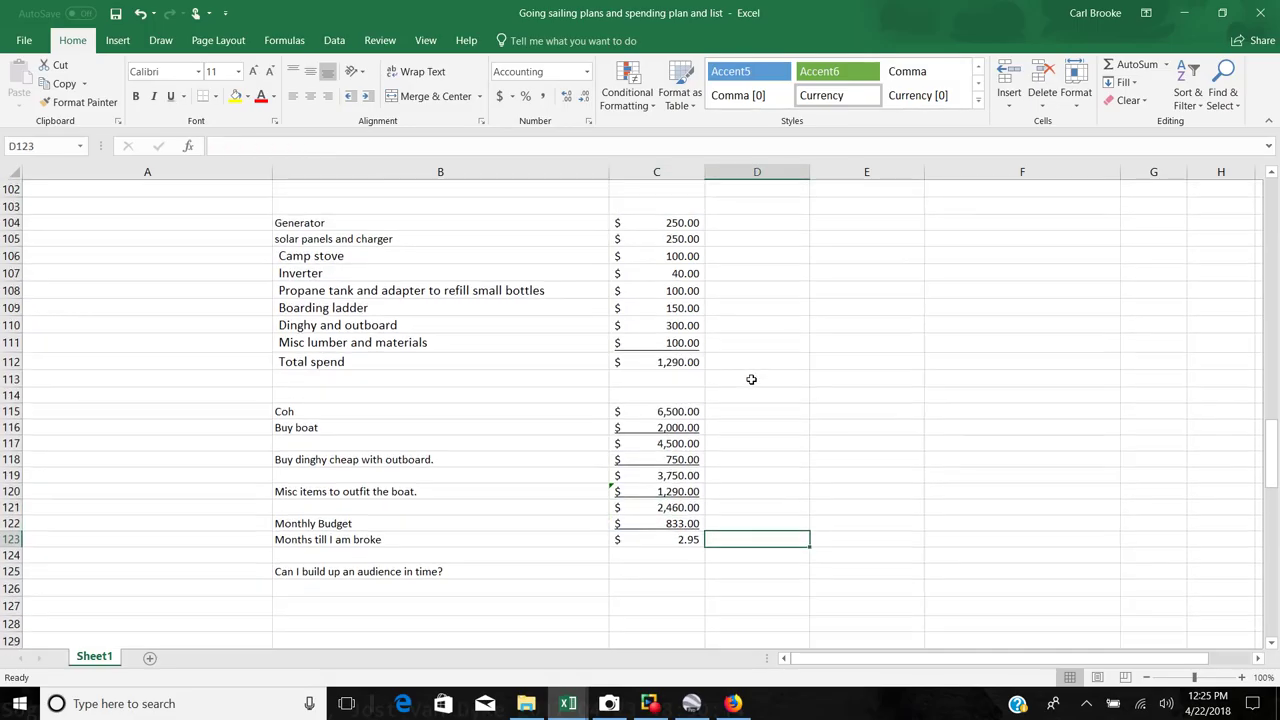
{"action": "left_click", "coordinate": [689, 327]}
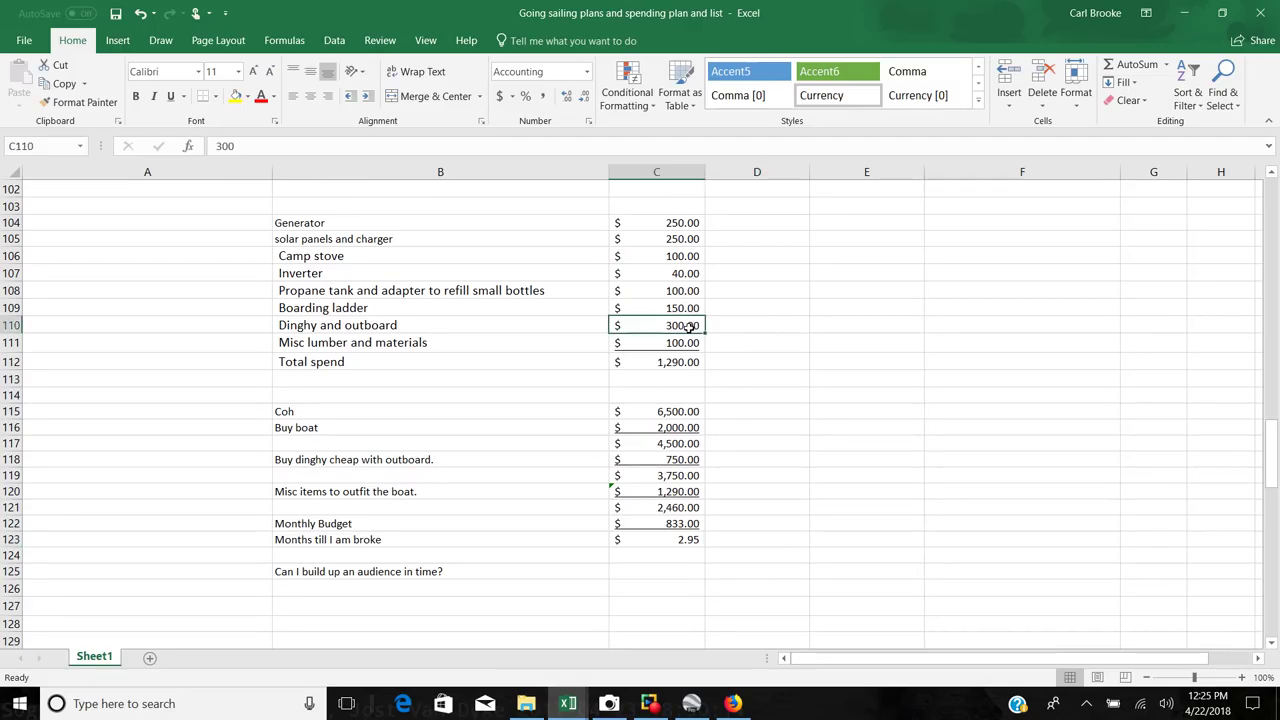
{"action": "key", "text": "BackSpace"}
{"action": "key", "text": "Return"}
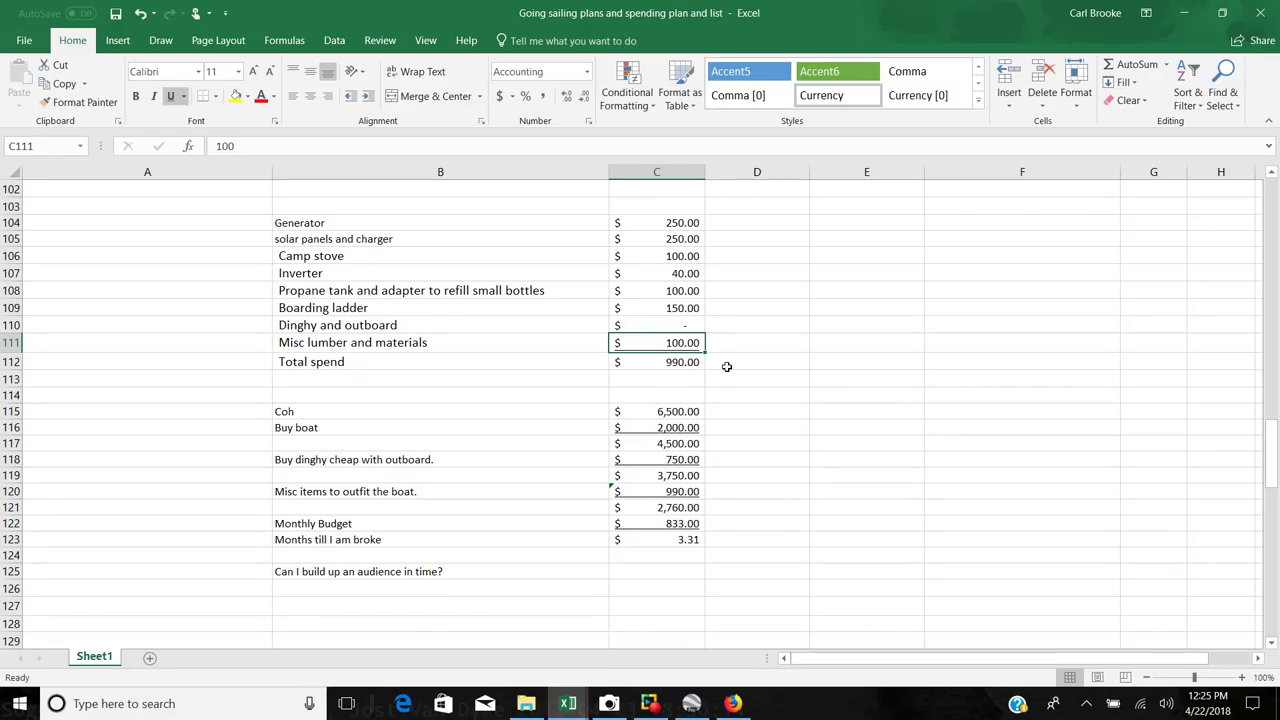
Review the recalculated cash plan and the Minimum spend budget above the outfitting list, and switch to the Camera app
{"action": "scroll", "coordinate": [728, 364], "scroll_direction": "down", "scroll_amount": 1}
{"action": "scroll", "coordinate": [728, 363], "scroll_direction": "up", "scroll_amount": 2}
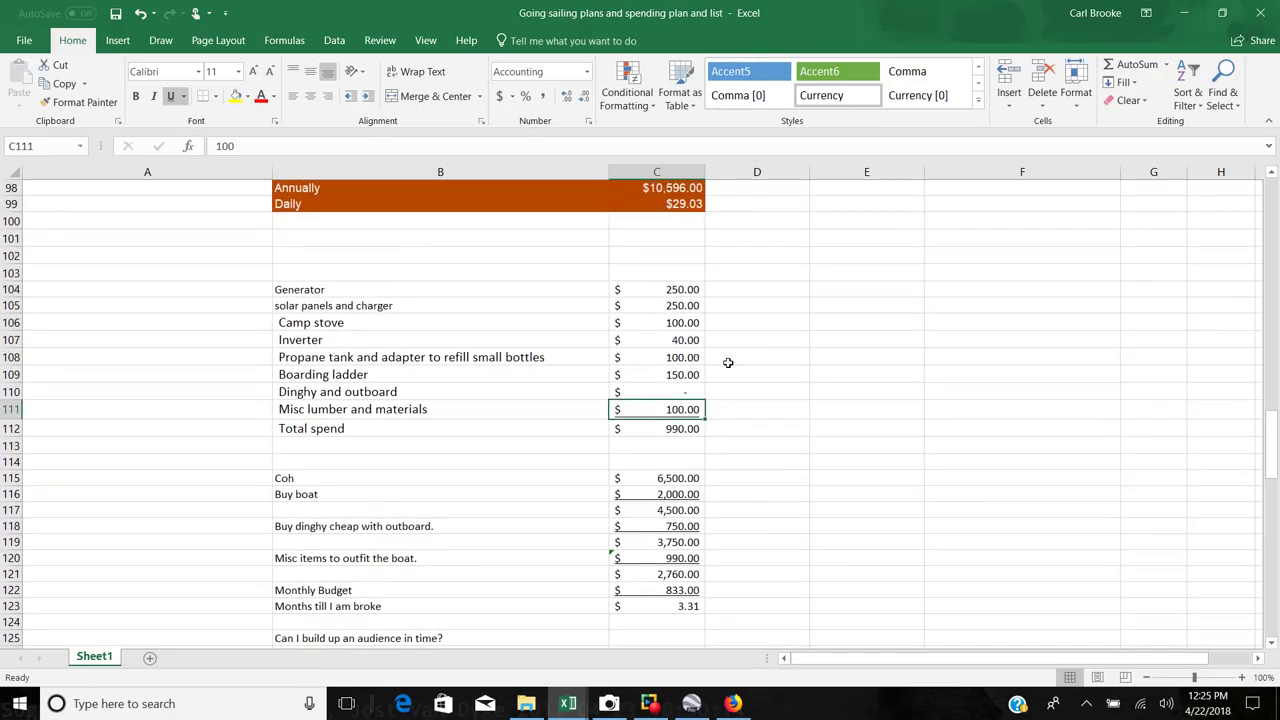
{"action": "scroll", "coordinate": [728, 363], "scroll_direction": "up", "scroll_amount": 4}
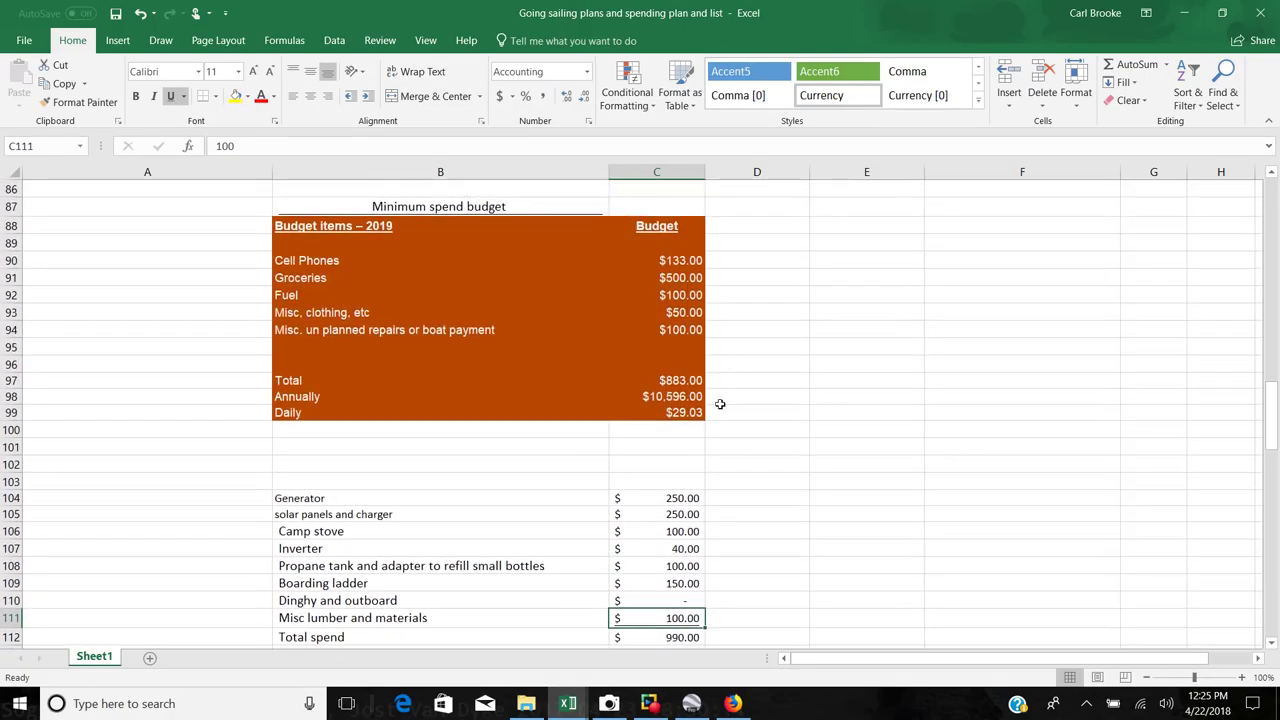
{"action": "left_click", "coordinate": [607, 705]}
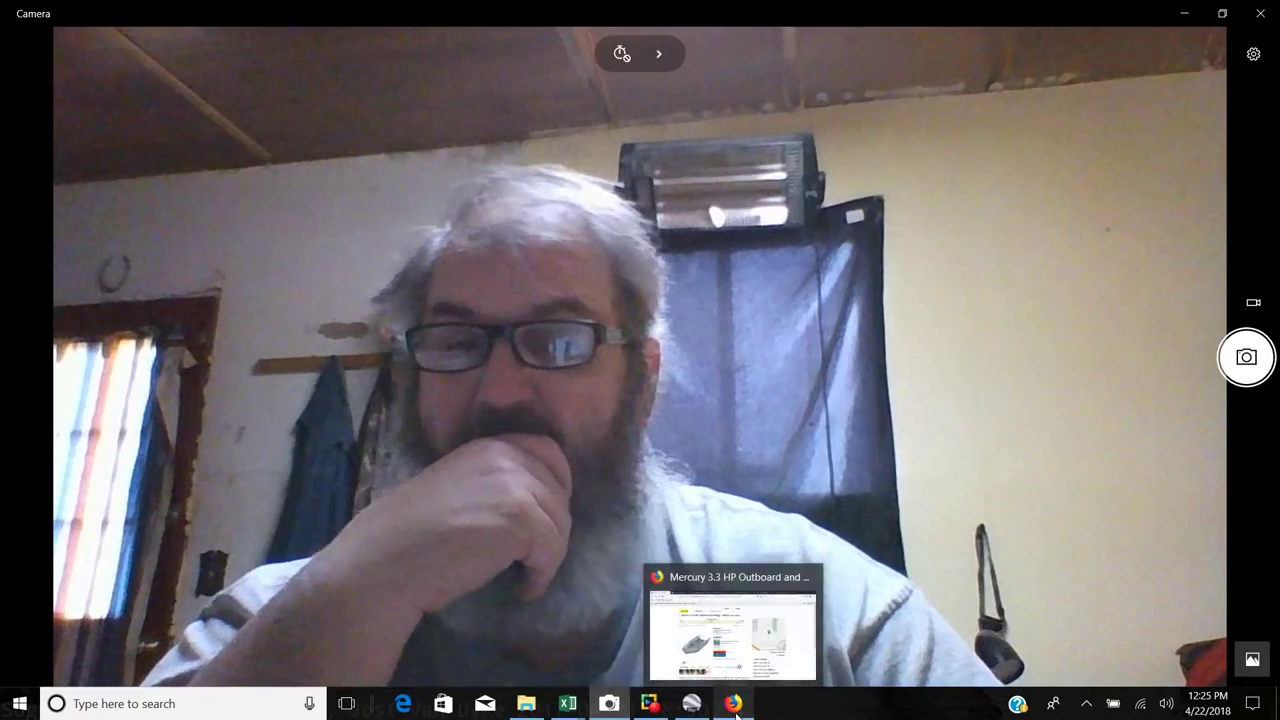
Switch to Firefox, view the Walmart listings for the inverter generator, 100W solar panel kit and Coleman propane stove, and return to the Camera app
{"action": "left_click", "coordinate": [735, 706]}
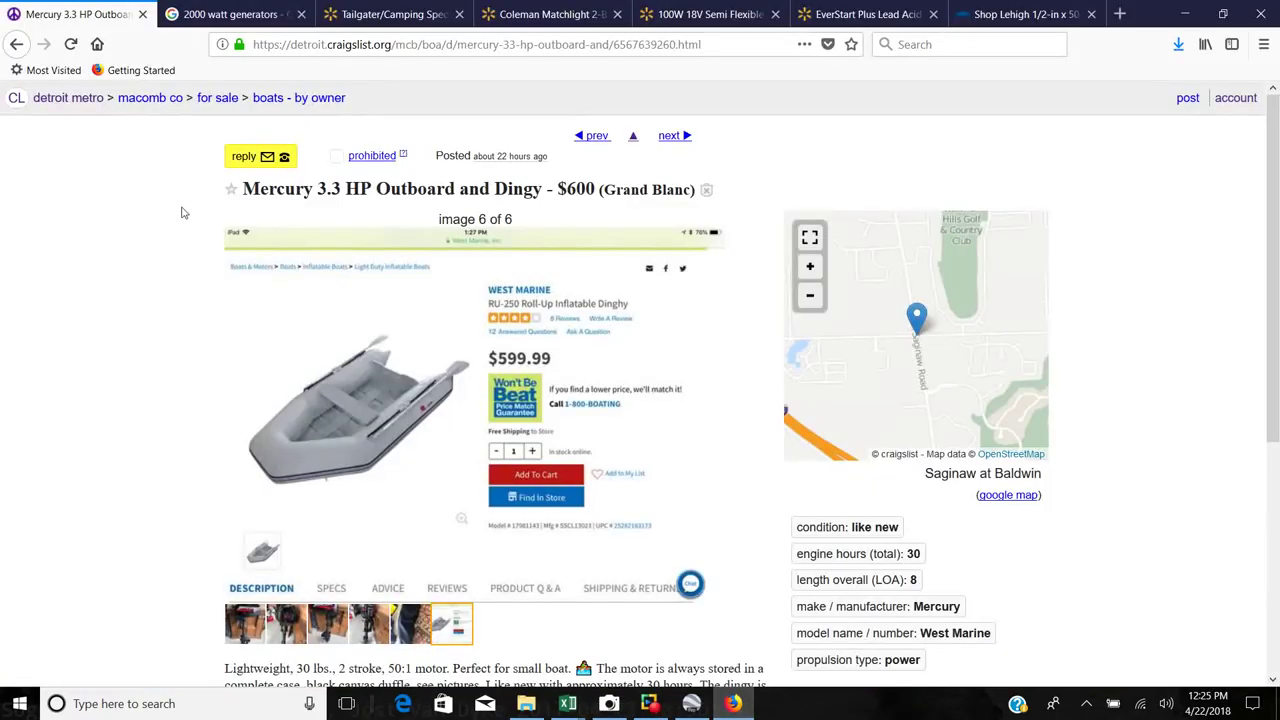
{"action": "left_click", "coordinate": [386, 14]}
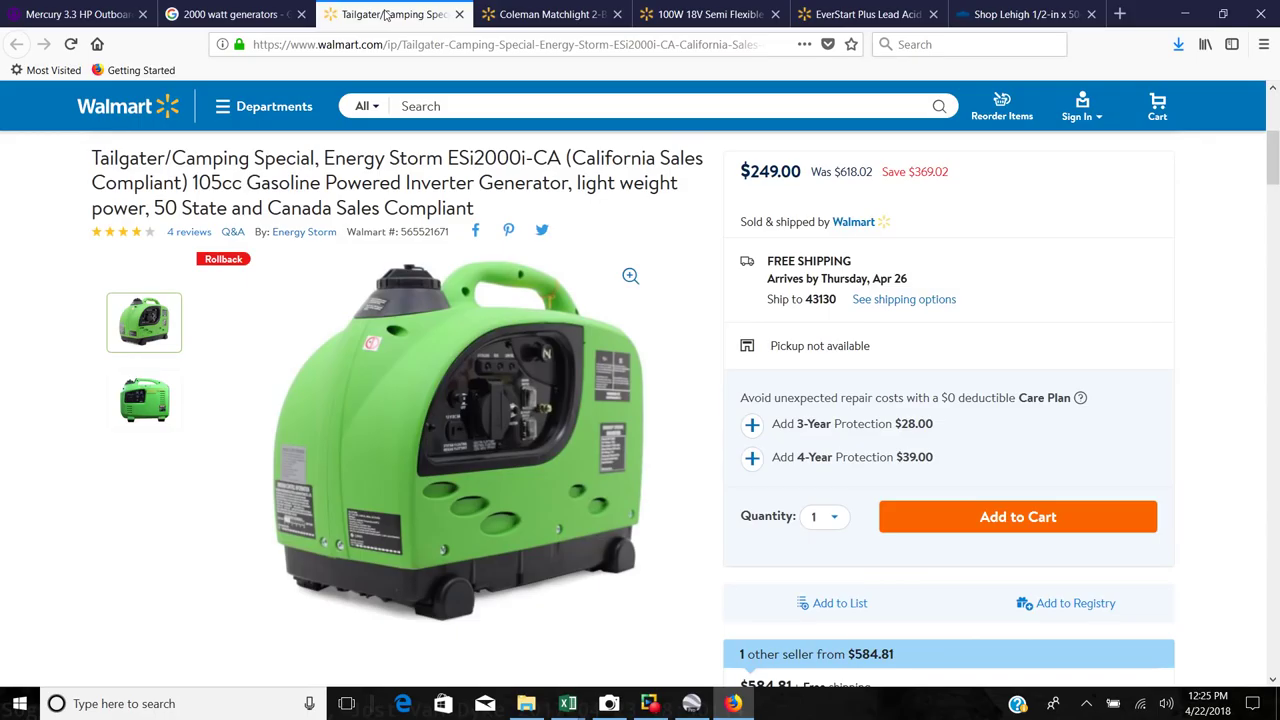
{"action": "left_click", "coordinate": [708, 14]}
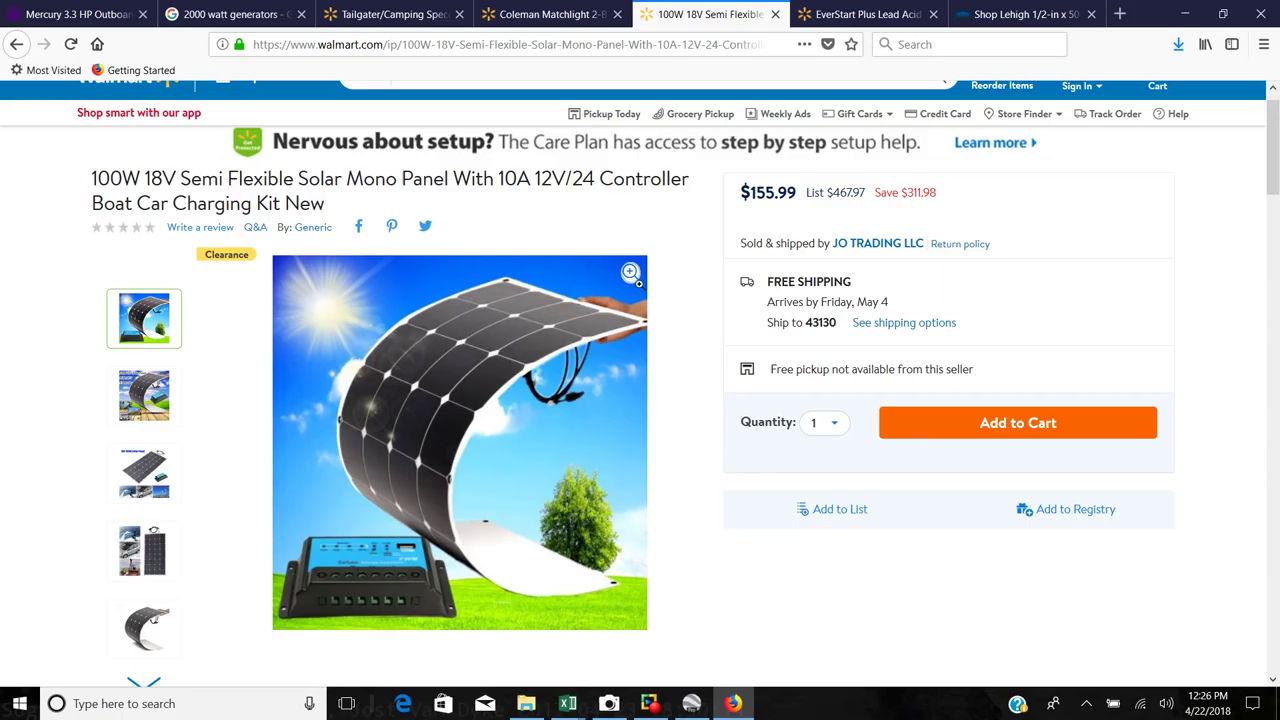
{"action": "left_click", "coordinate": [558, 14]}
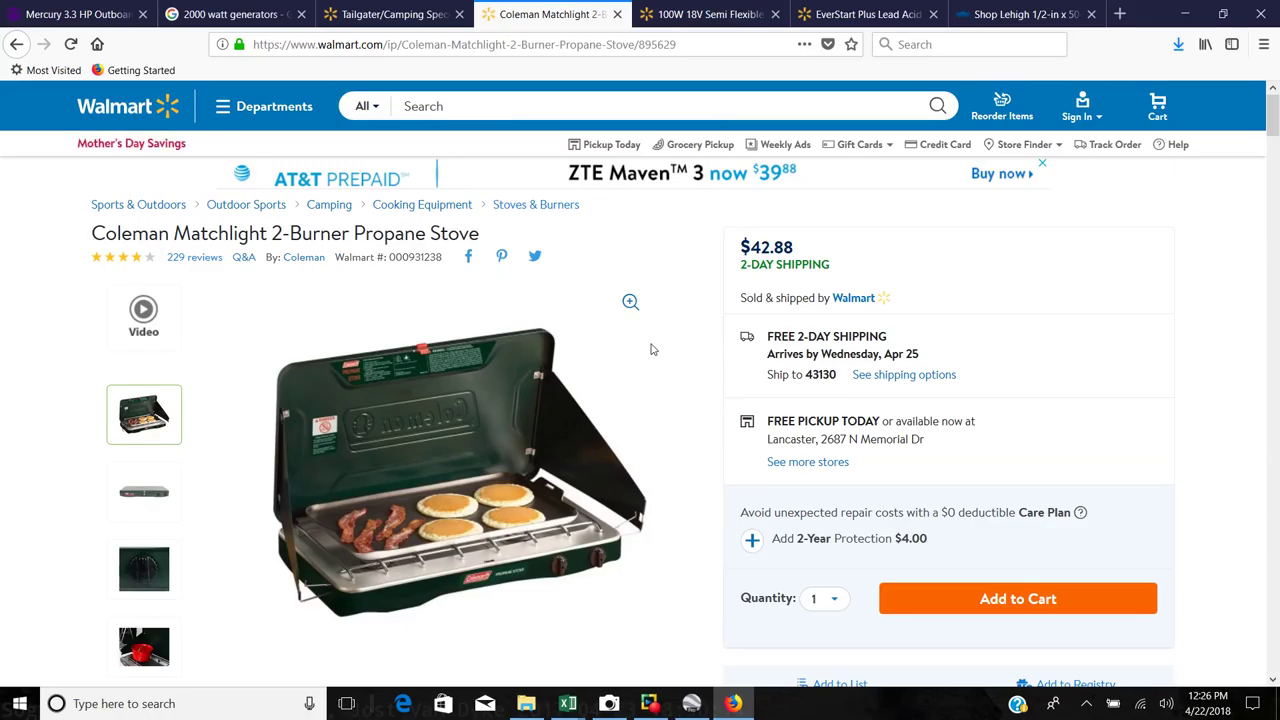
{"action": "left_click", "coordinate": [608, 703]}
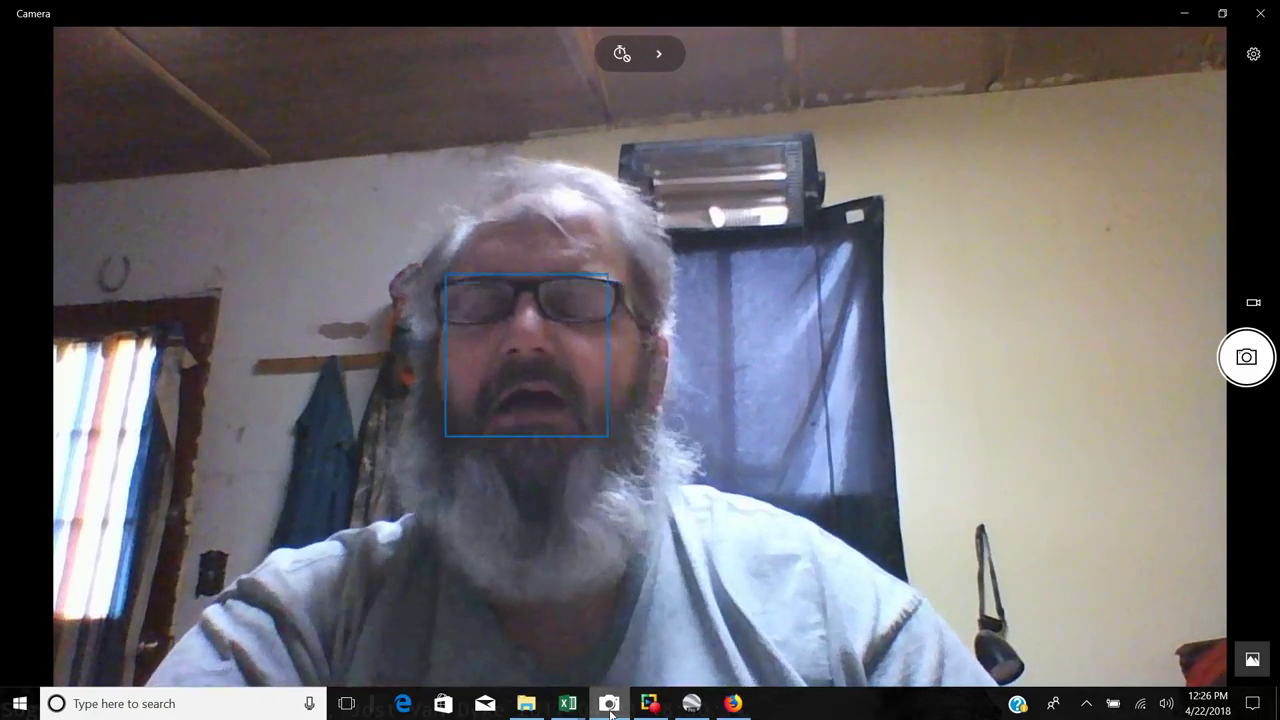